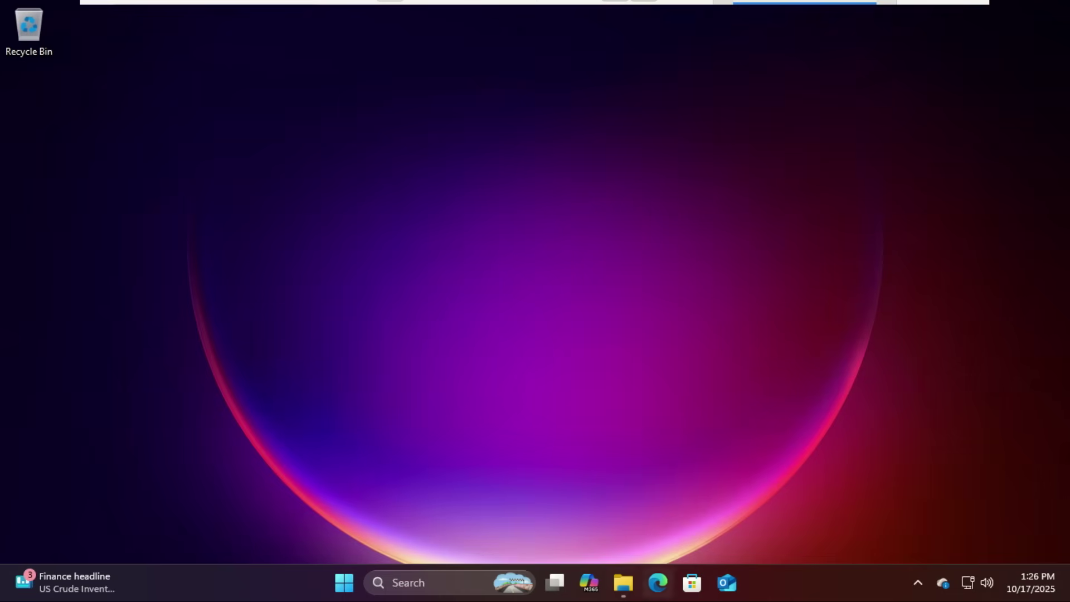
Extract the Google TV 13 + Data zip in Downloads into a folder named Google TV 13 + Data.
{"action": "left_click", "coordinate": [623, 585]}
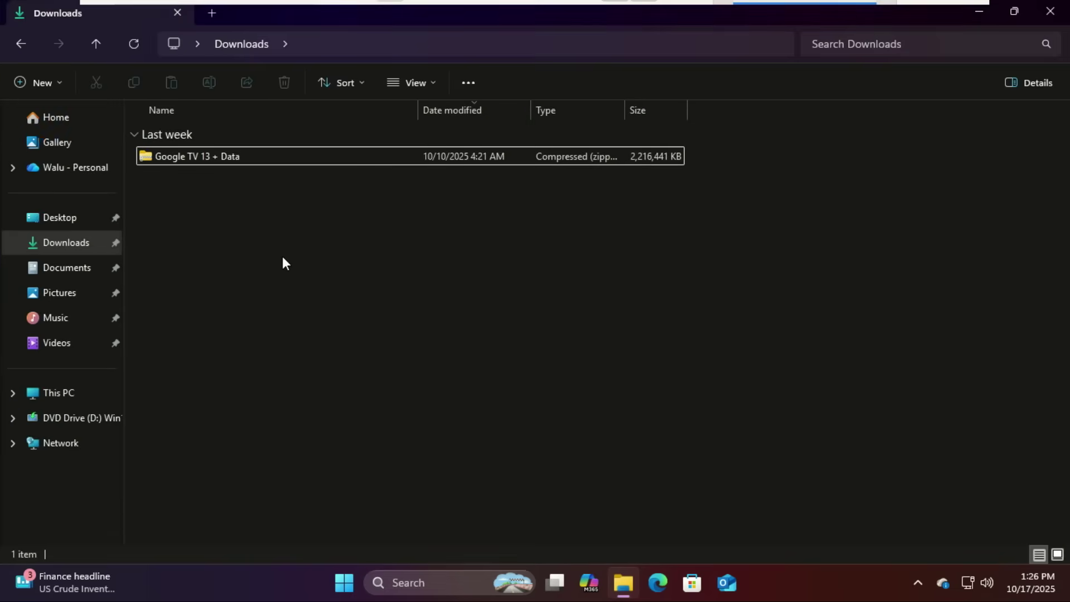
{"action": "left_click", "coordinate": [225, 163]}
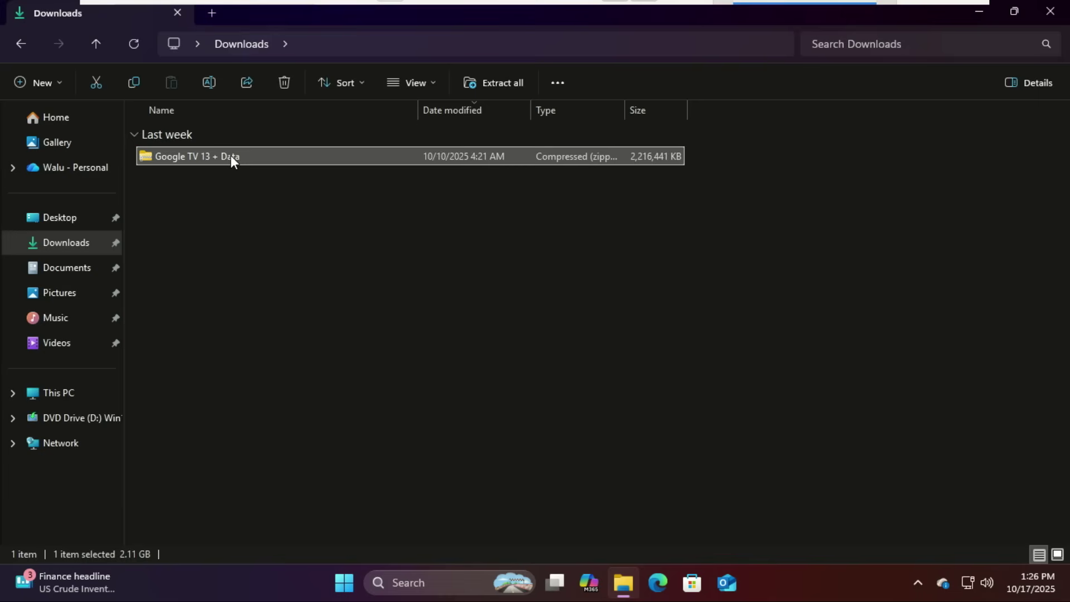
{"action": "right_click", "coordinate": [230, 156]}
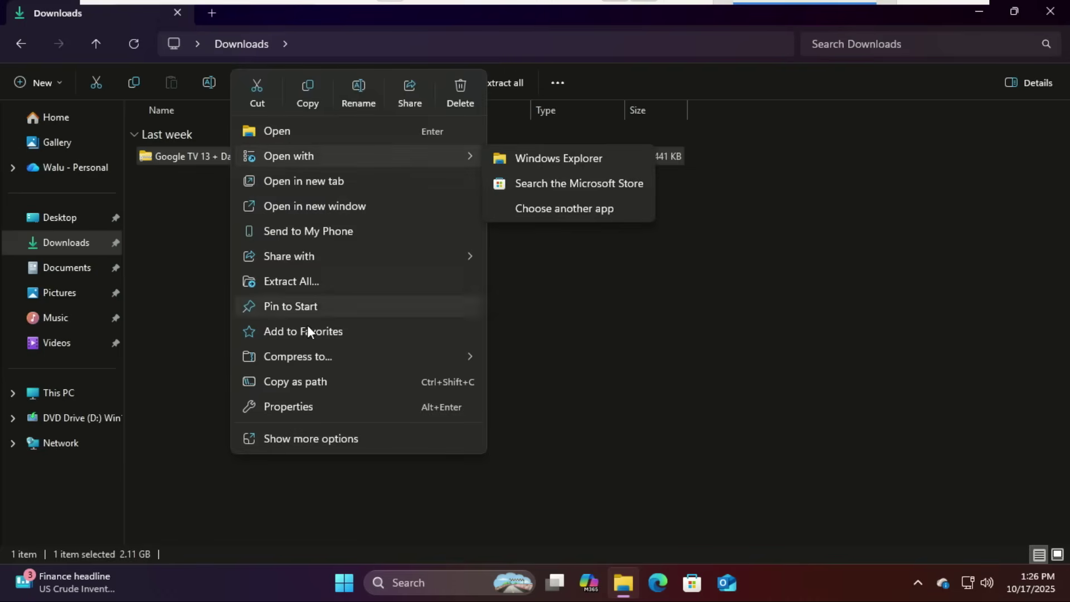
{"action": "left_click", "coordinate": [310, 287]}
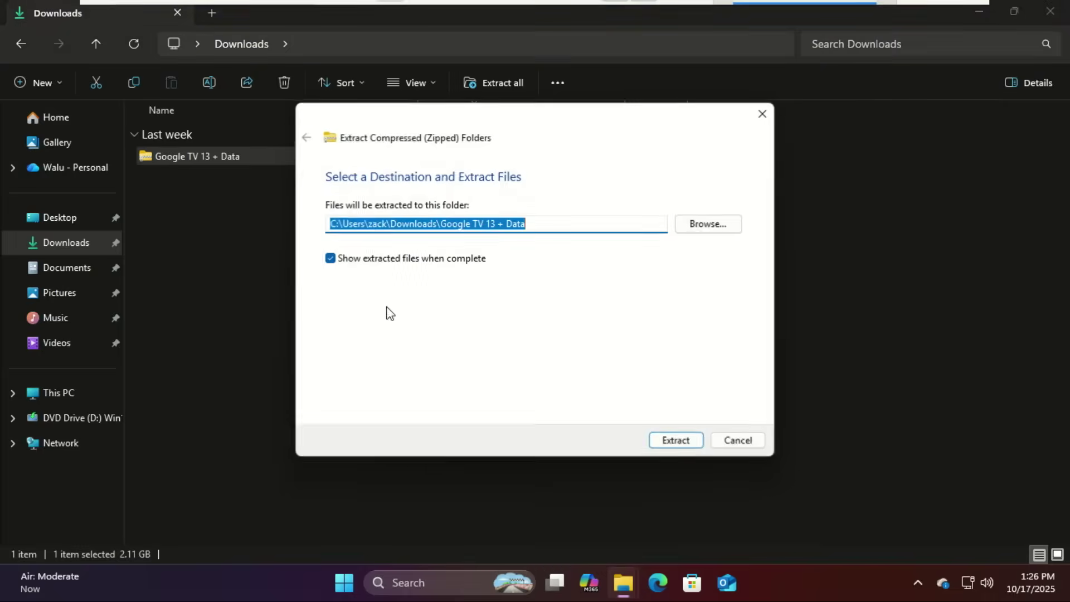
{"action": "left_click", "coordinate": [689, 441]}
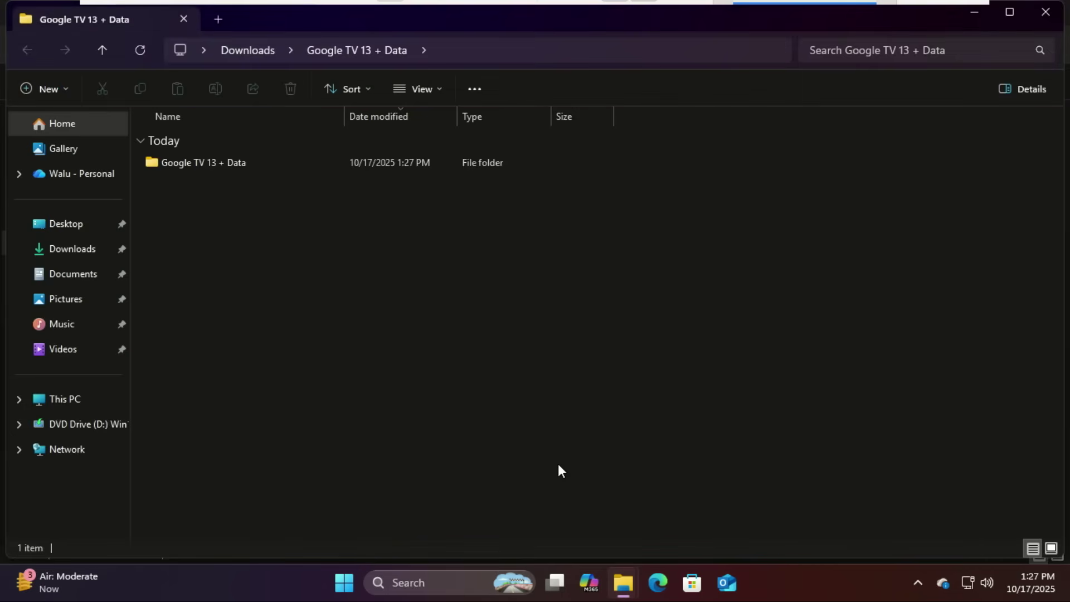
Open the extracted Google TV 13 + Data folder, then its Storages subfolder of DATA-EXT4 zips.
{"action": "double_click", "coordinate": [220, 160]}
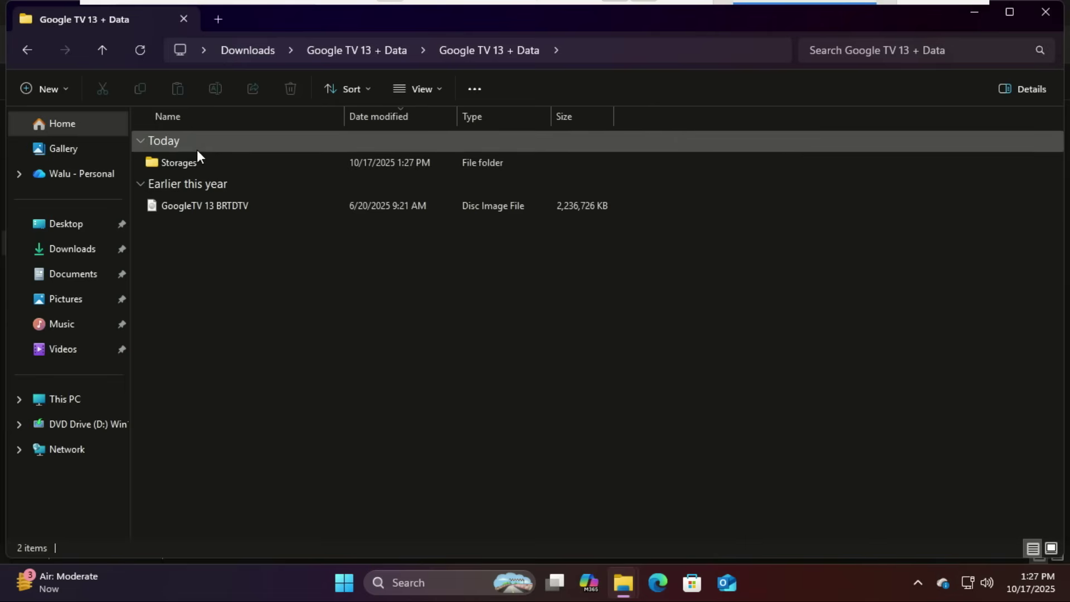
{"action": "double_click", "coordinate": [188, 164]}
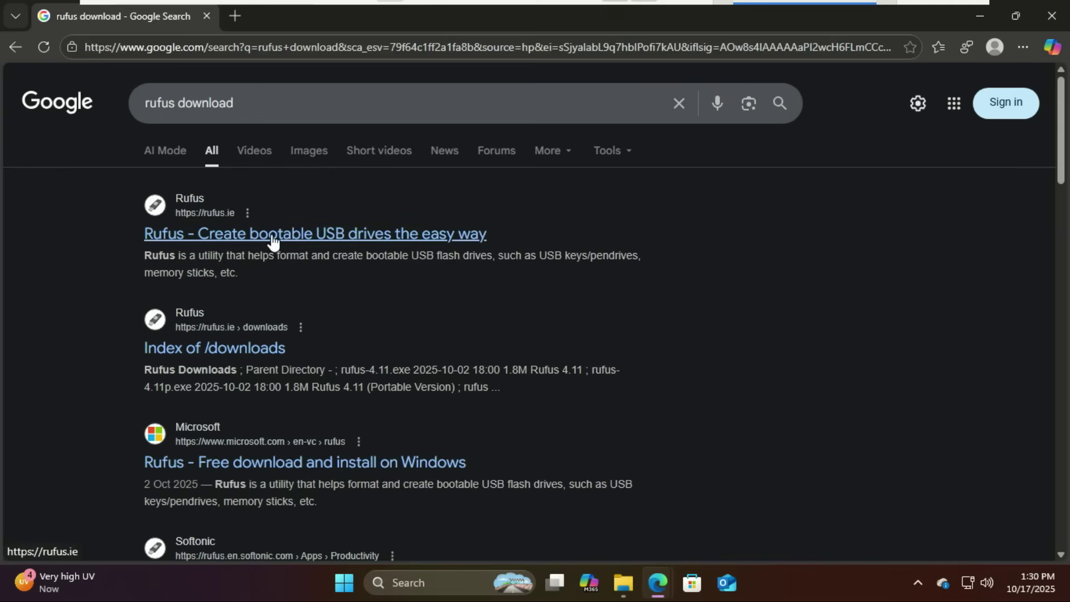
Download rufus-4.11.exe for Windows x64 from rufus.ie and show it in Downloads.
{"action": "left_click", "coordinate": [272, 239]}
{"action": "scroll", "coordinate": [535, 312], "scroll_direction": "down", "scroll_amount": 10}
{"action": "scroll", "coordinate": [535, 312], "scroll_direction": "down", "scroll_amount": 4}
{"action": "scroll", "coordinate": [425, 151], "scroll_direction": "down", "scroll_amount": 2}
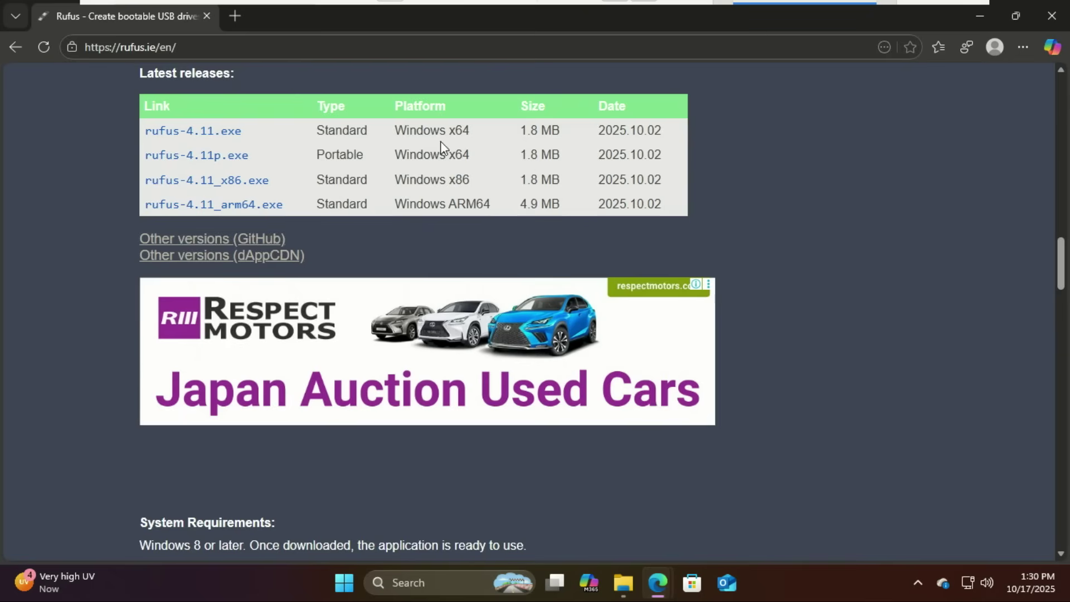
{"action": "left_click", "coordinate": [206, 136]}
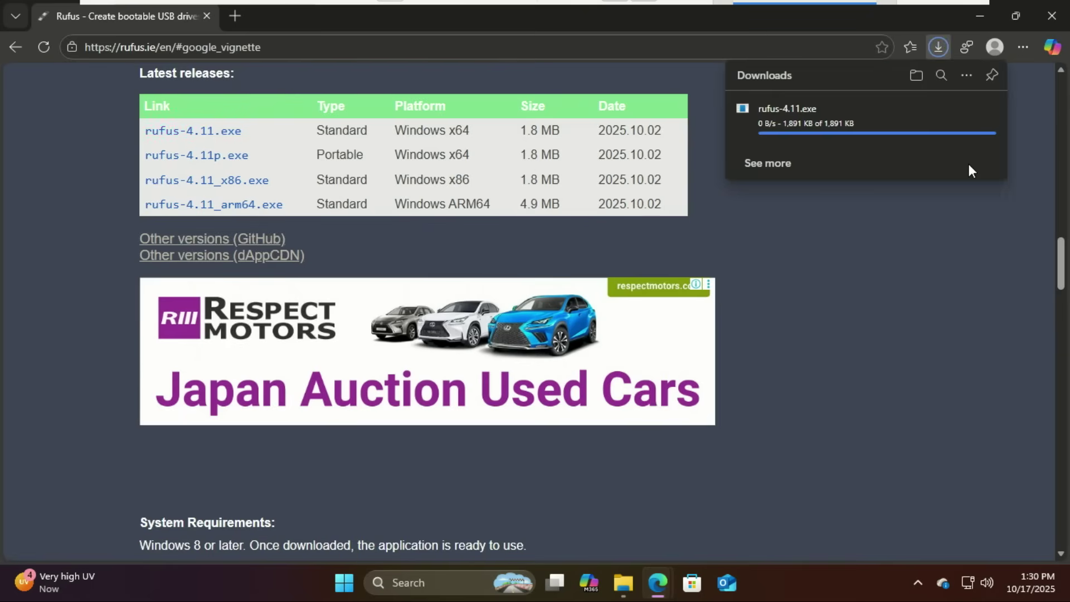
{"action": "left_click", "coordinate": [917, 75]}
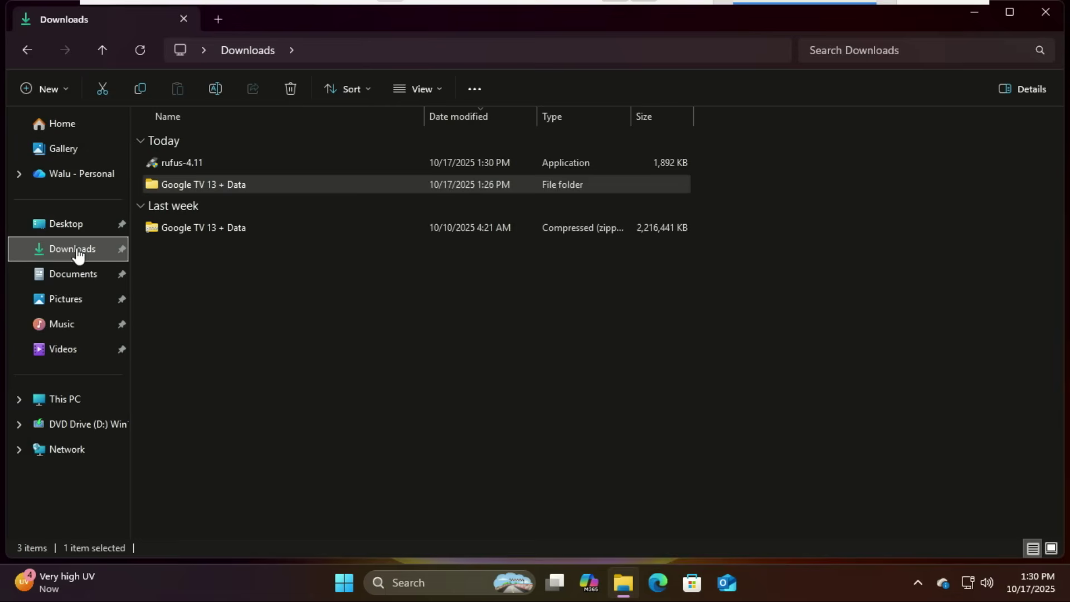
Launch rufus-4.11 as administrator, allowing online update checks and the DBX file update.
{"action": "double_click", "coordinate": [186, 164]}
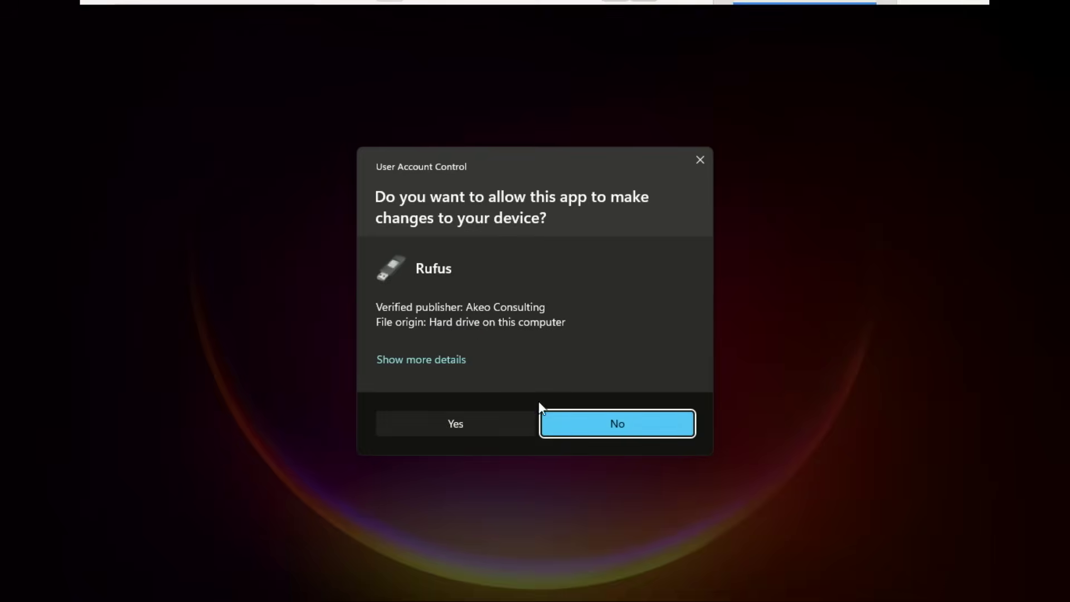
{"action": "left_click", "coordinate": [478, 422]}
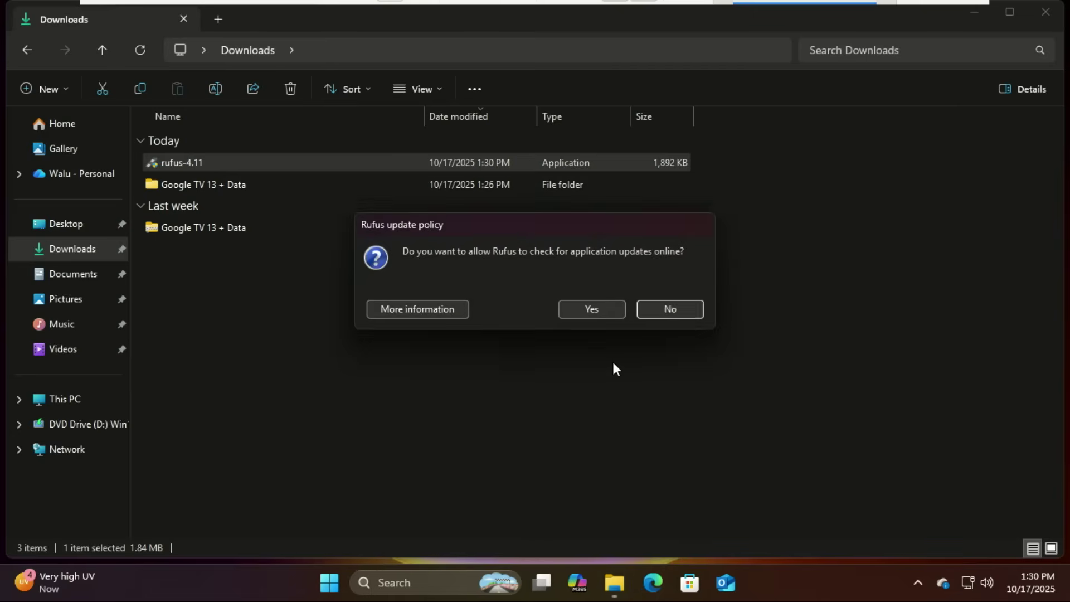
{"action": "left_click", "coordinate": [583, 312]}
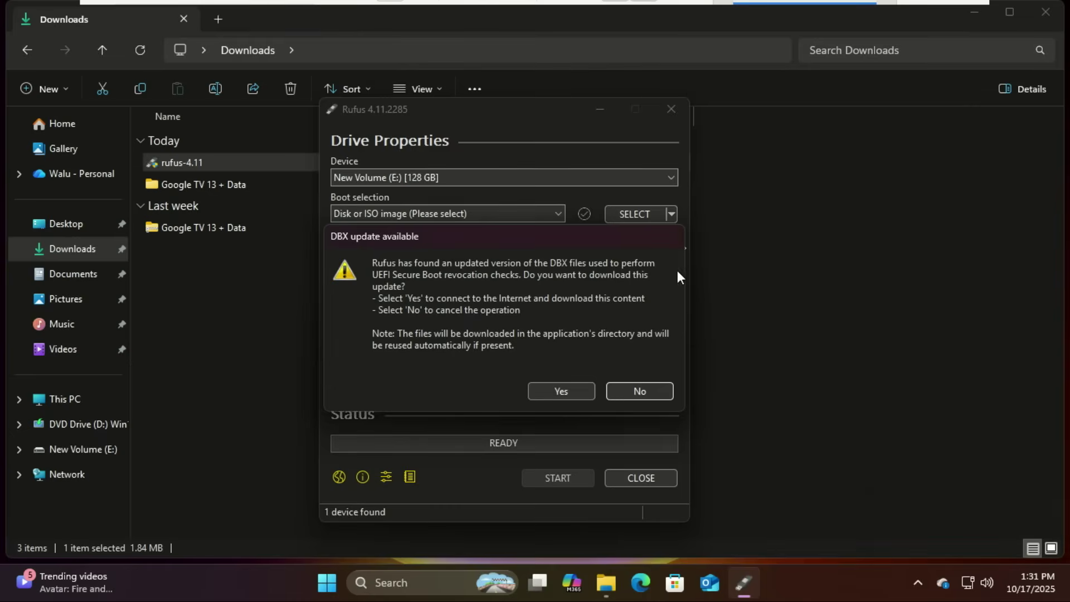
{"action": "left_click", "coordinate": [555, 392]}
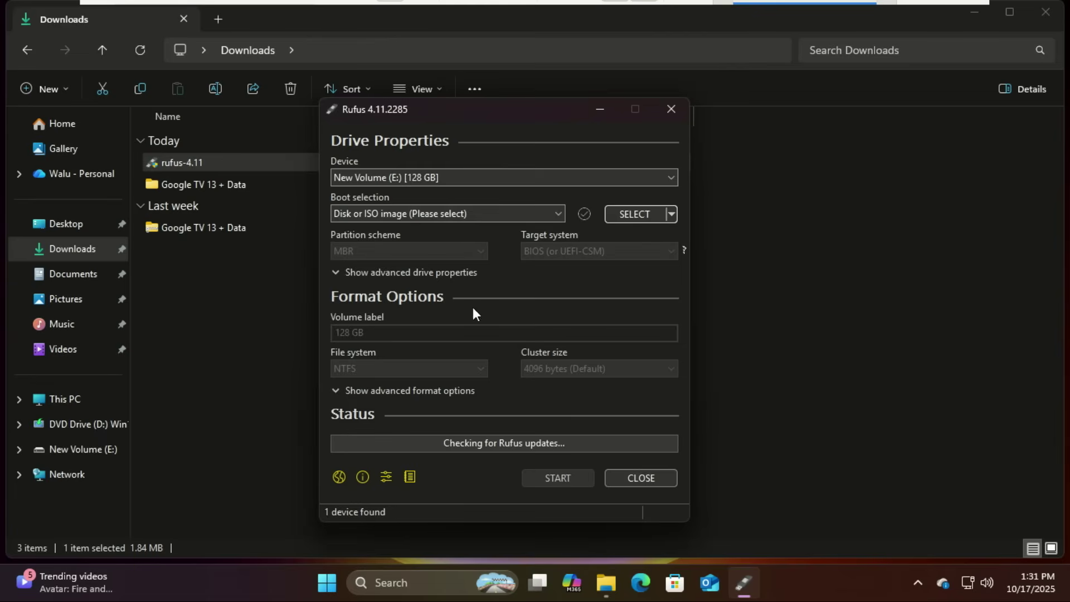
Load GoogleTV 13 BRTDTV.iso from the Google TV 13 + Data folder as the boot image.
{"action": "left_click", "coordinate": [633, 219]}
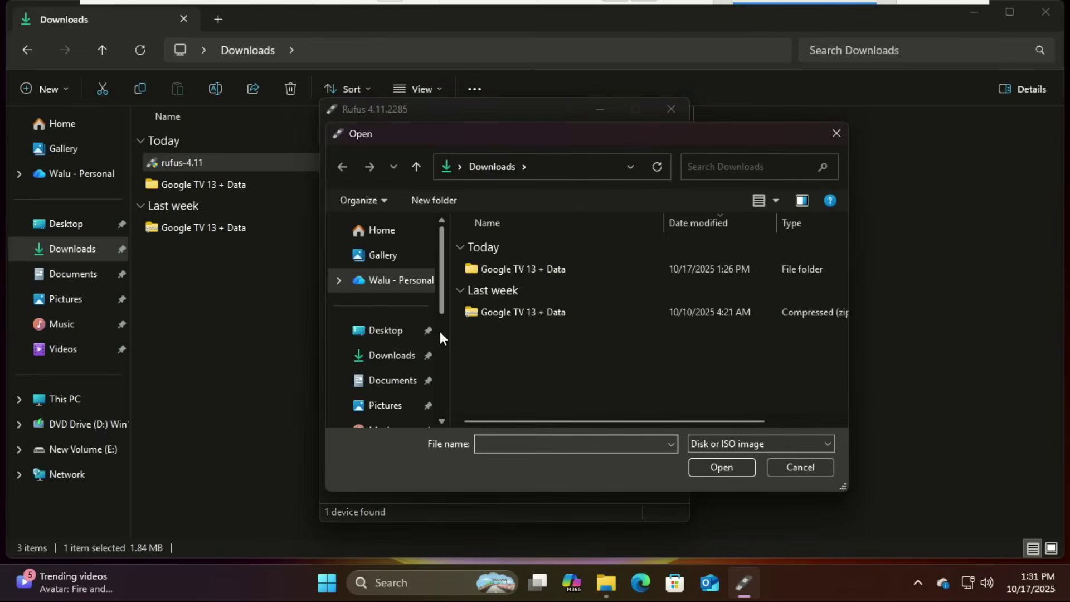
{"action": "double_click", "coordinate": [517, 268]}
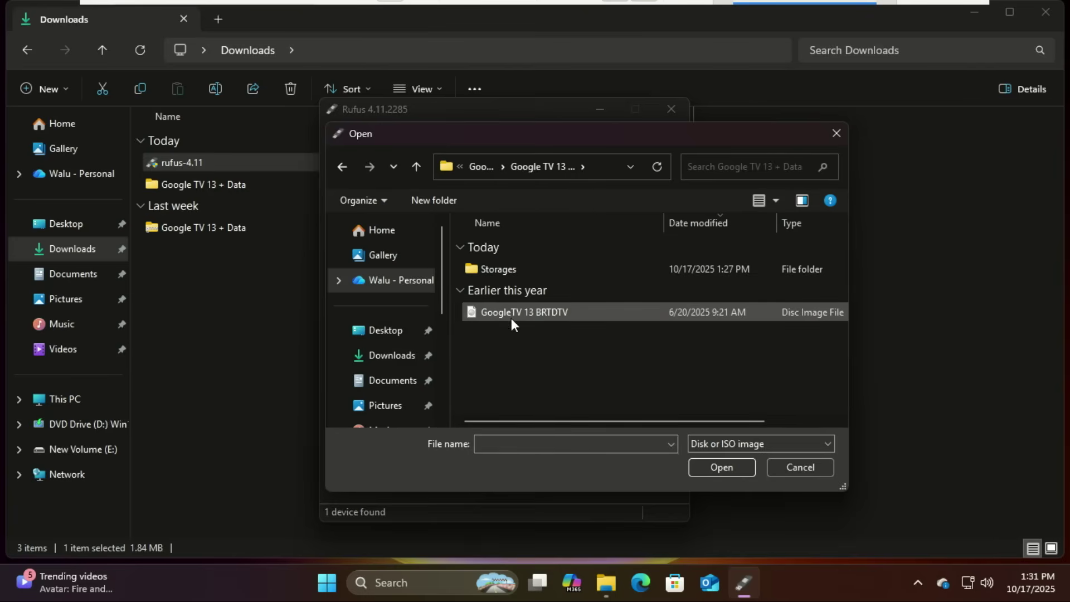
{"action": "double_click", "coordinate": [543, 311]}
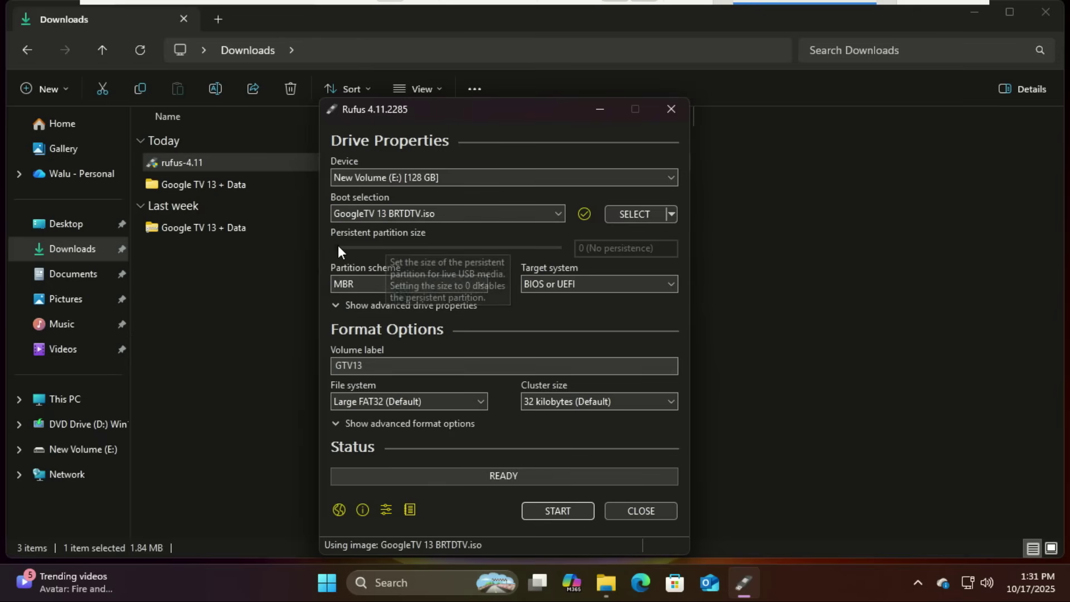
Set the persistent partition size to 64 GB.
{"action": "left_click_drag", "start_coordinate": [339, 246], "coordinate": [548, 249]}
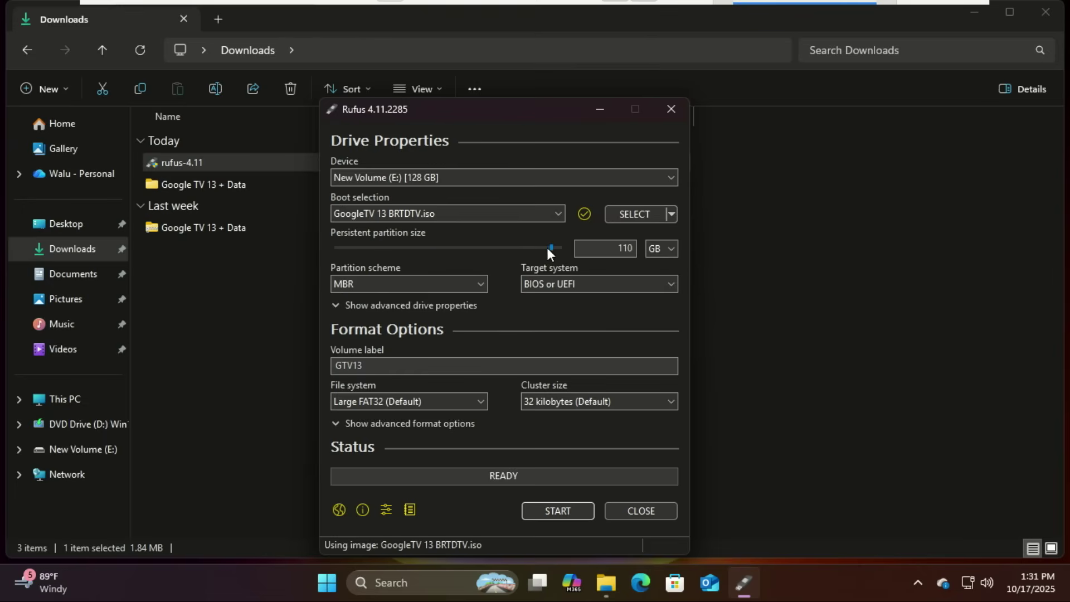
{"action": "left_click", "coordinate": [483, 249]}
{"action": "left_click", "coordinate": [484, 249]}
{"action": "left_click", "coordinate": [465, 249]}
{"action": "key", "text": "BackSpace"}
{"action": "type", "text": "64"}
Choose the GPT partition scheme and start writing, accepting the revoked-bootloader warning.
{"action": "left_click", "coordinate": [481, 285]}
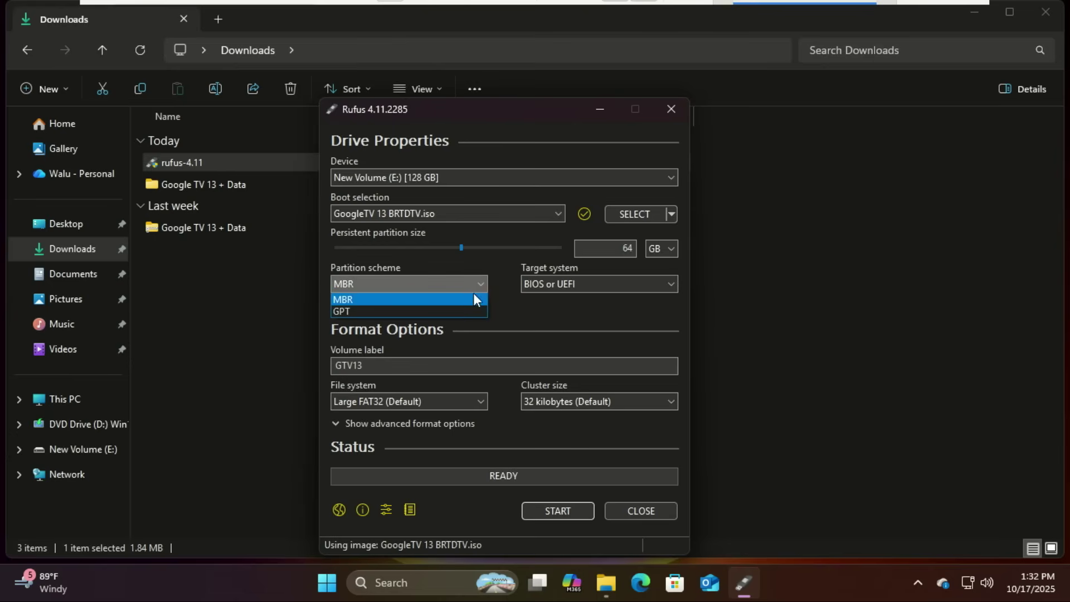
{"action": "left_click", "coordinate": [467, 315]}
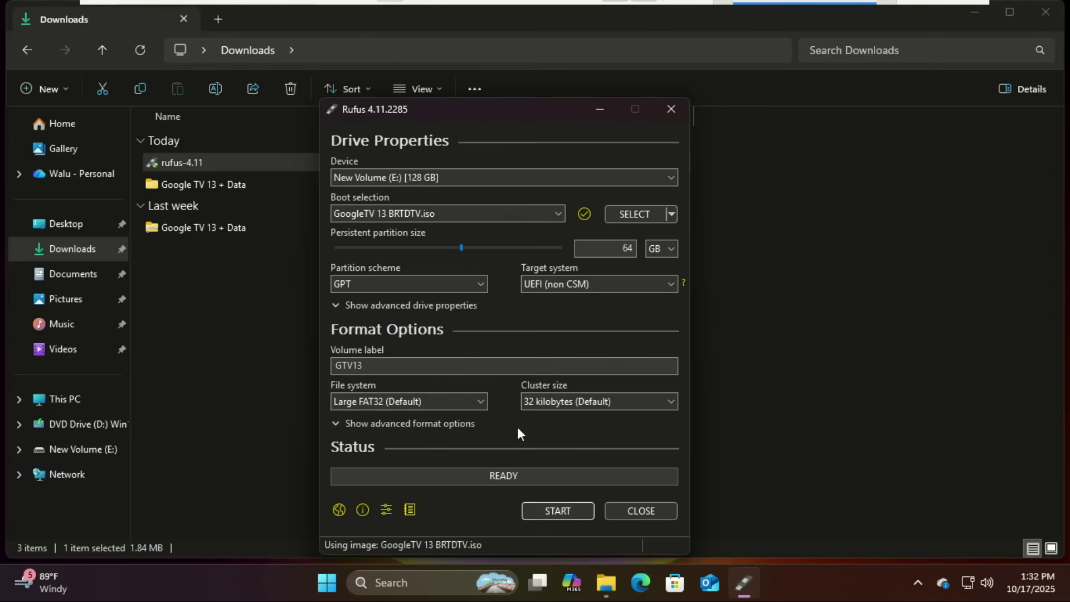
{"action": "left_click", "coordinate": [560, 508]}
{"action": "left_click", "coordinate": [560, 431]}
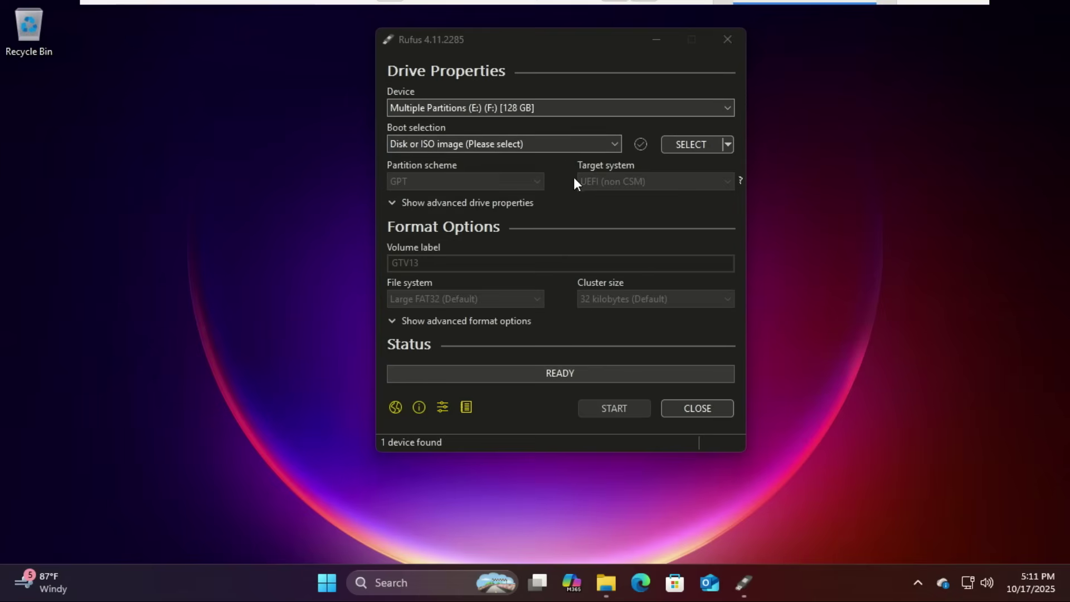
Show the advanced drive properties and tick List USB Hard Drives.
{"action": "left_click", "coordinate": [396, 202]}
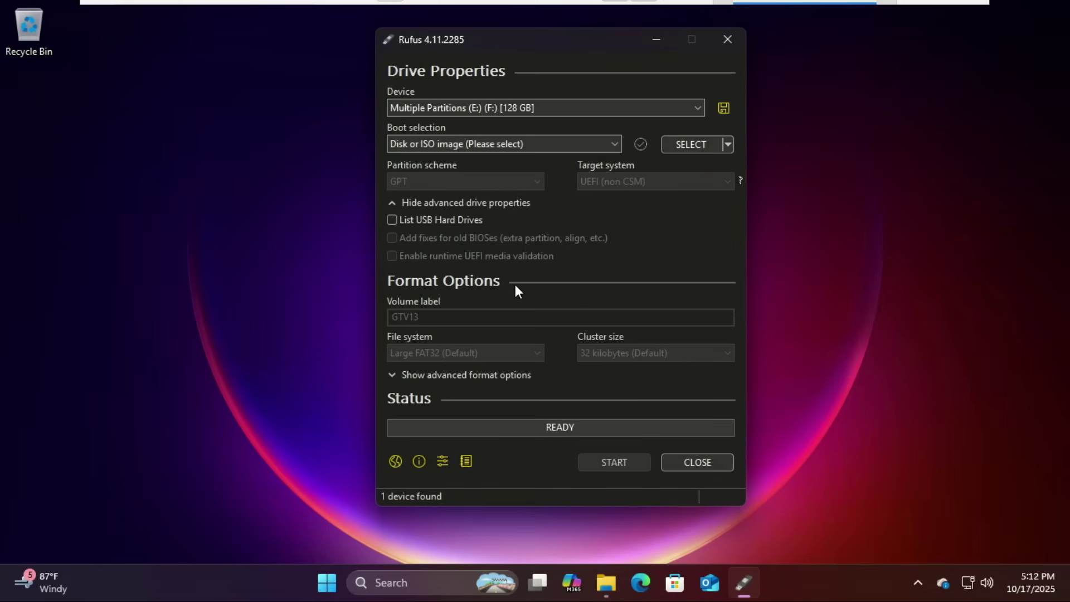
{"action": "left_click", "coordinate": [396, 221]}
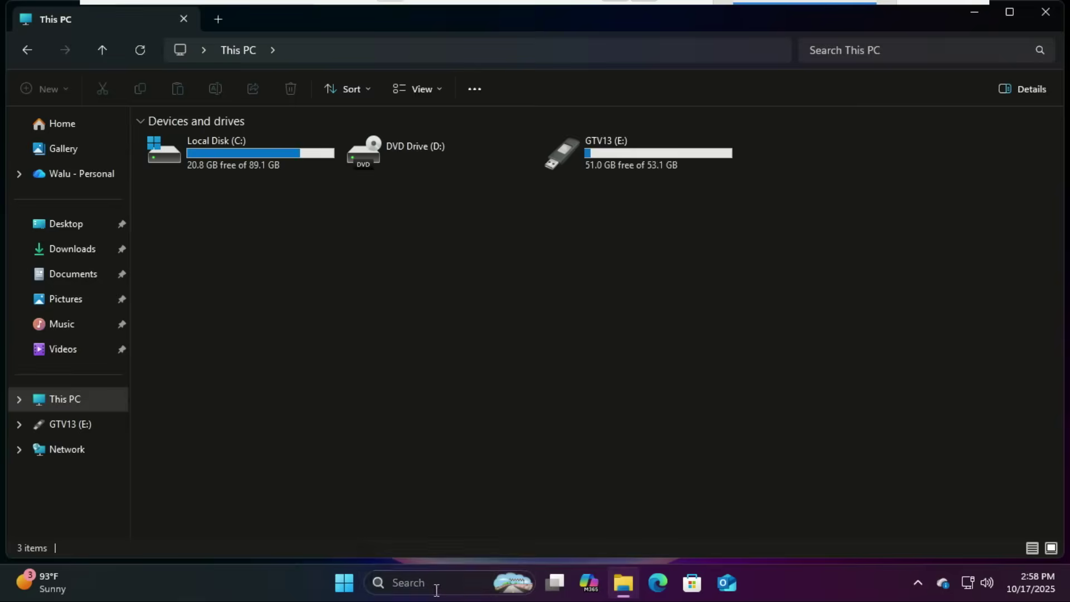
Launch Disk Management by searching 'disk mana' and maximize its window.
{"action": "left_click", "coordinate": [436, 588]}
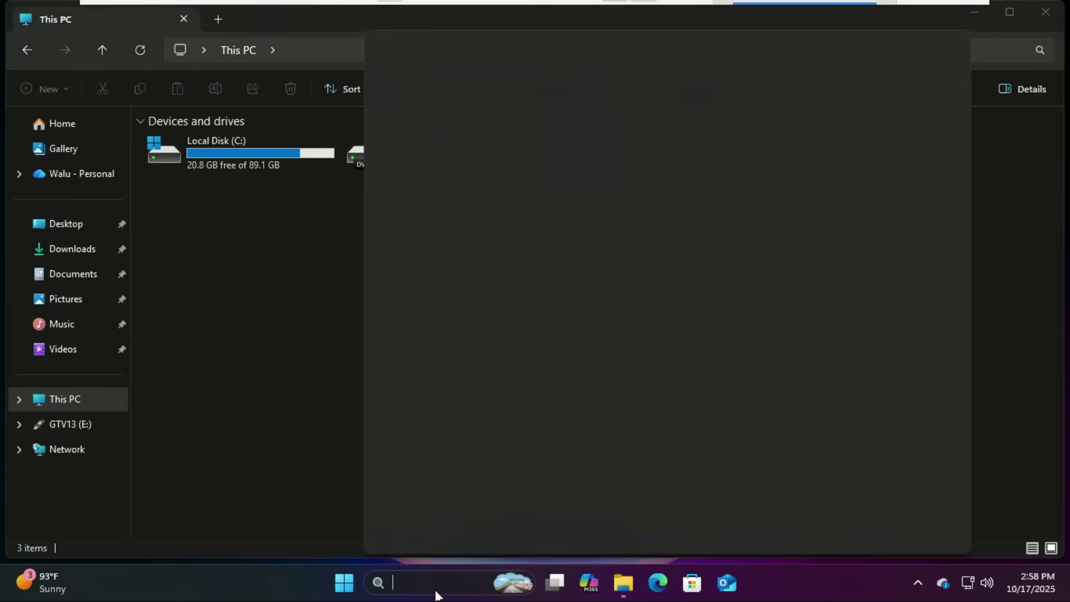
{"action": "type", "text": "disk"}
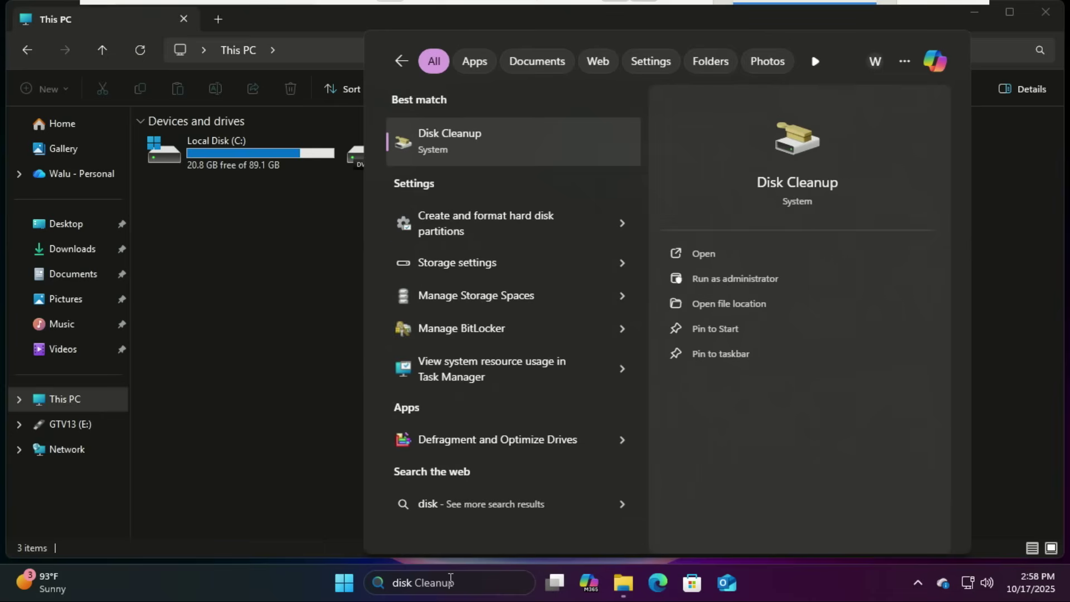
{"action": "type", "text": " mana"}
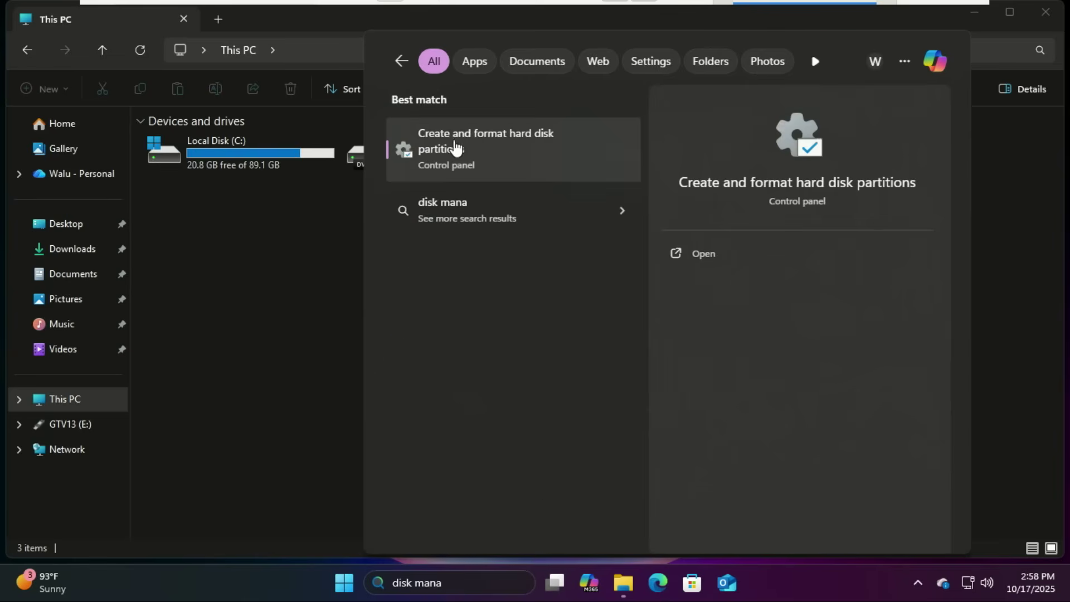
{"action": "left_click", "coordinate": [498, 154]}
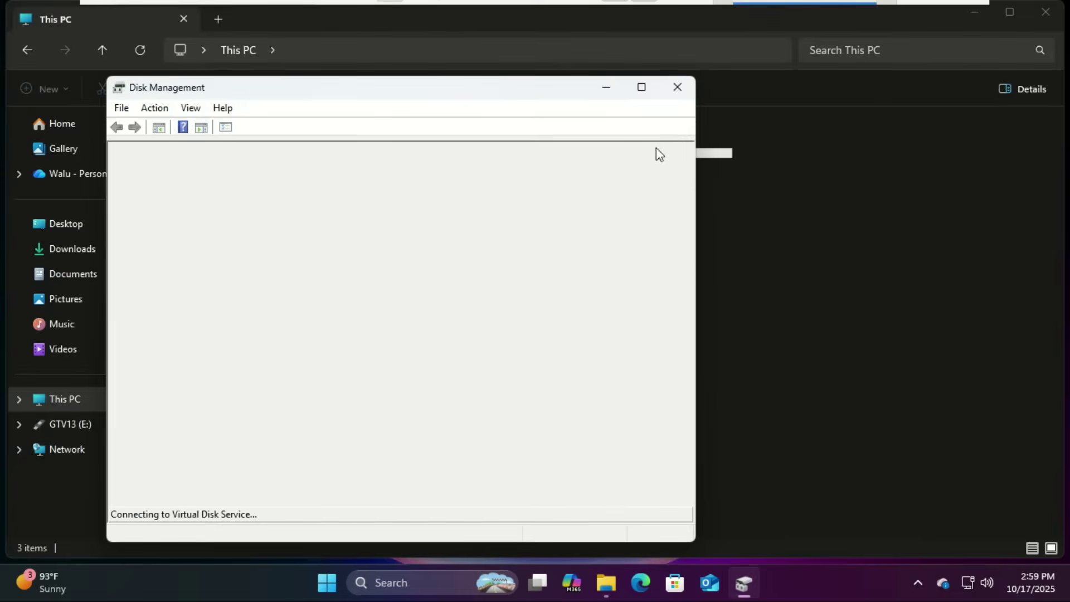
{"action": "left_click", "coordinate": [641, 88]}
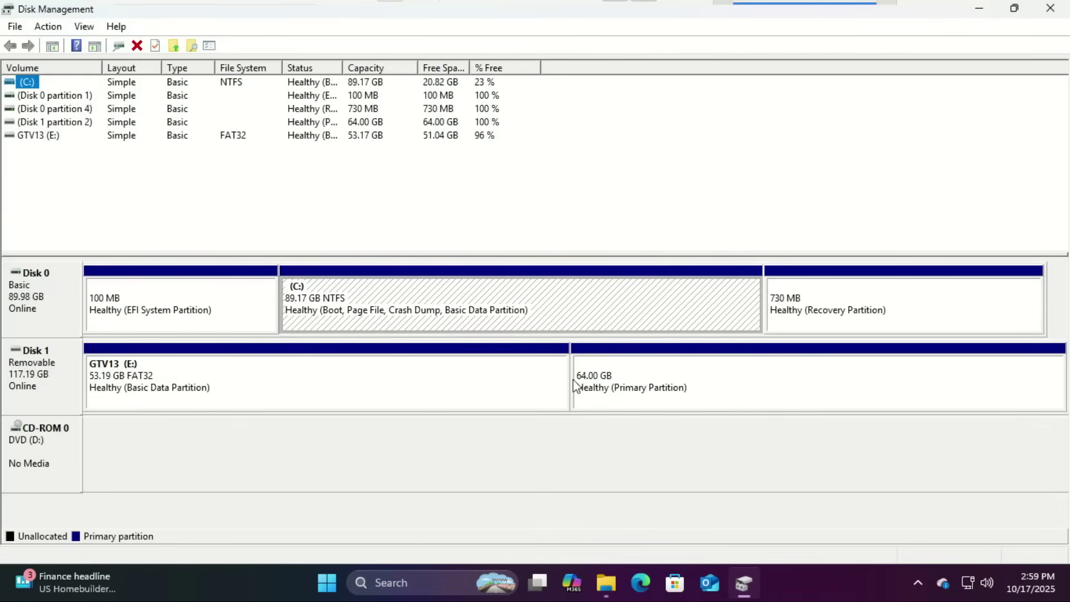
Delete the 64.00 GB volume on Disk 1 so it becomes unallocated.
{"action": "left_click", "coordinate": [412, 393]}
{"action": "left_click", "coordinate": [647, 393]}
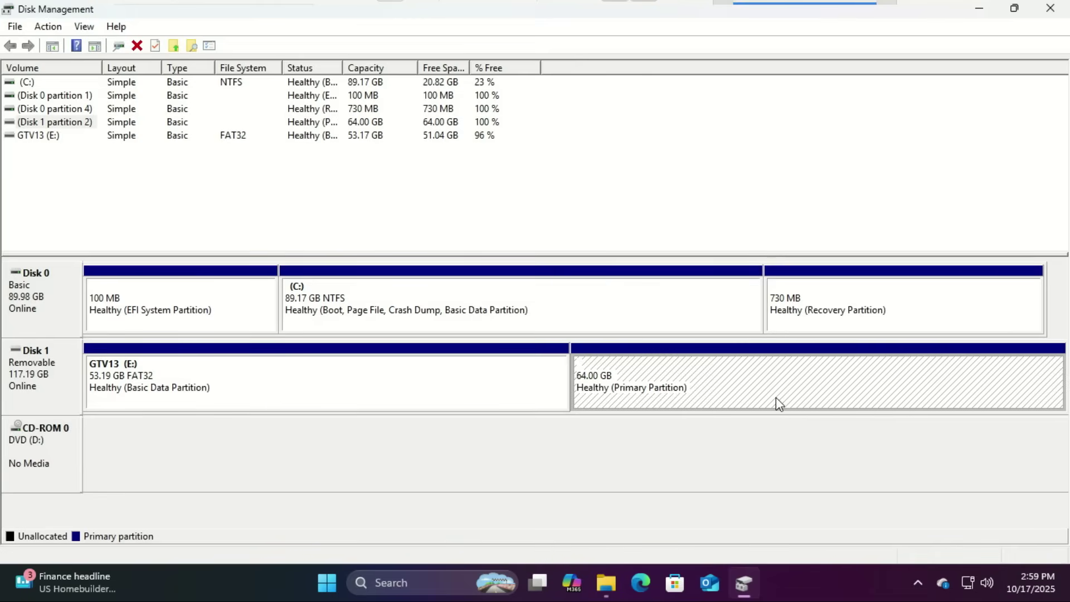
{"action": "right_click", "coordinate": [656, 384]}
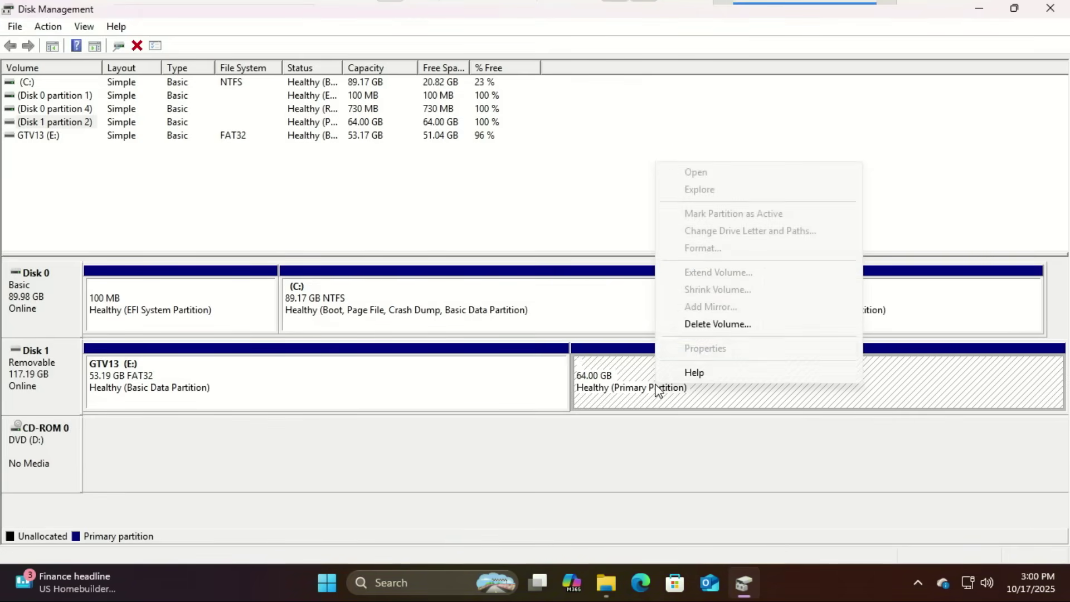
{"action": "left_click", "coordinate": [689, 323]}
{"action": "left_click", "coordinate": [598, 350]}
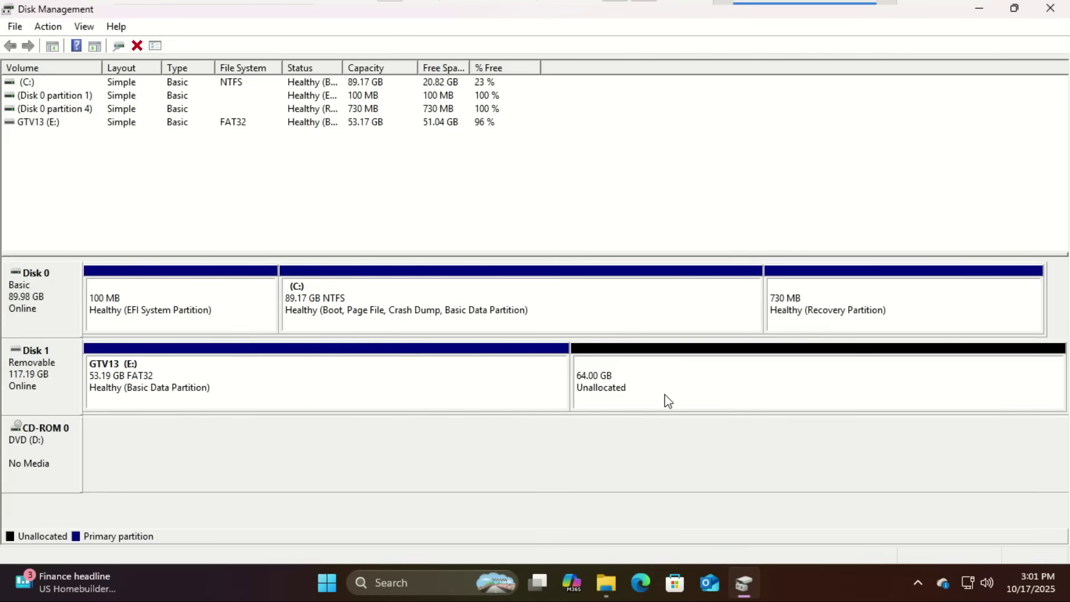
Create a 65535 MB exFAT simple volume labelled Storage, drive letter F, on the unallocated space.
{"action": "right_click", "coordinate": [667, 400]}
{"action": "left_click", "coordinate": [709, 407]}
{"action": "left_click", "coordinate": [319, 366]}
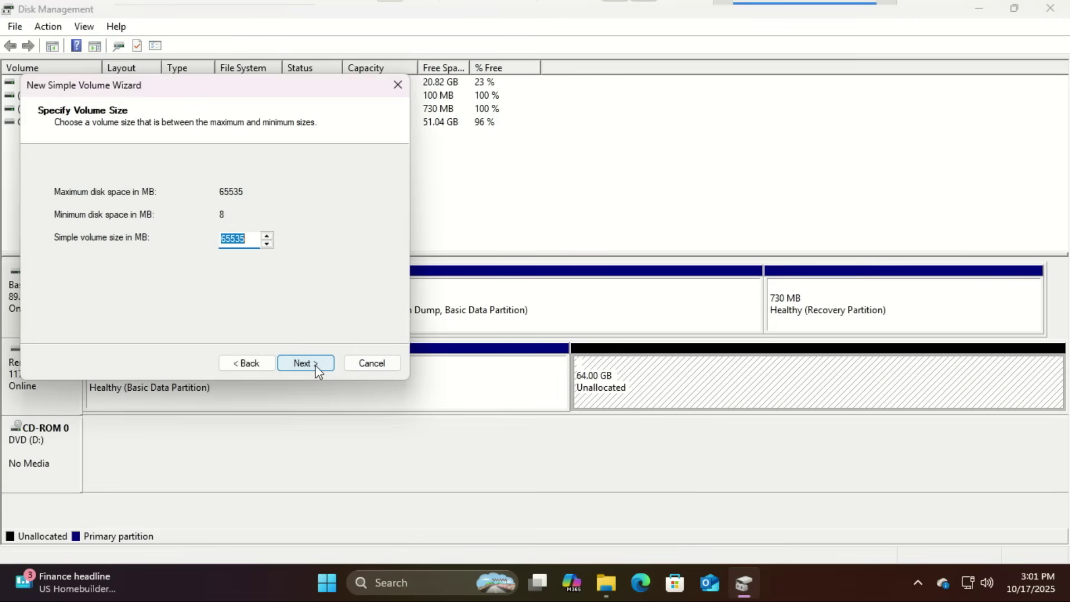
{"action": "left_click", "coordinate": [316, 369]}
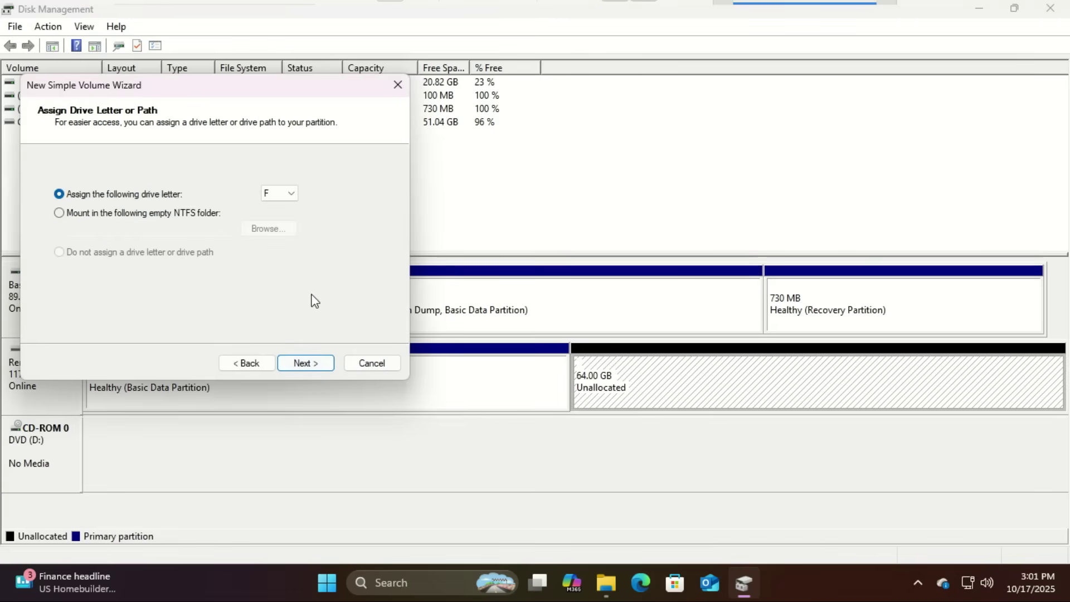
{"action": "left_click", "coordinate": [311, 364]}
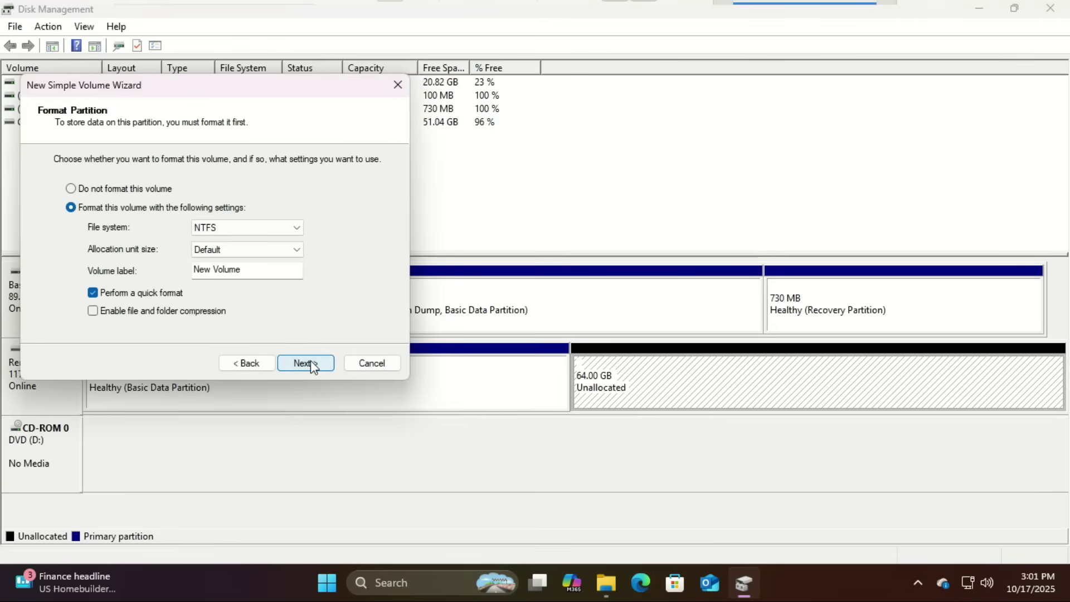
{"action": "left_click", "coordinate": [301, 225]}
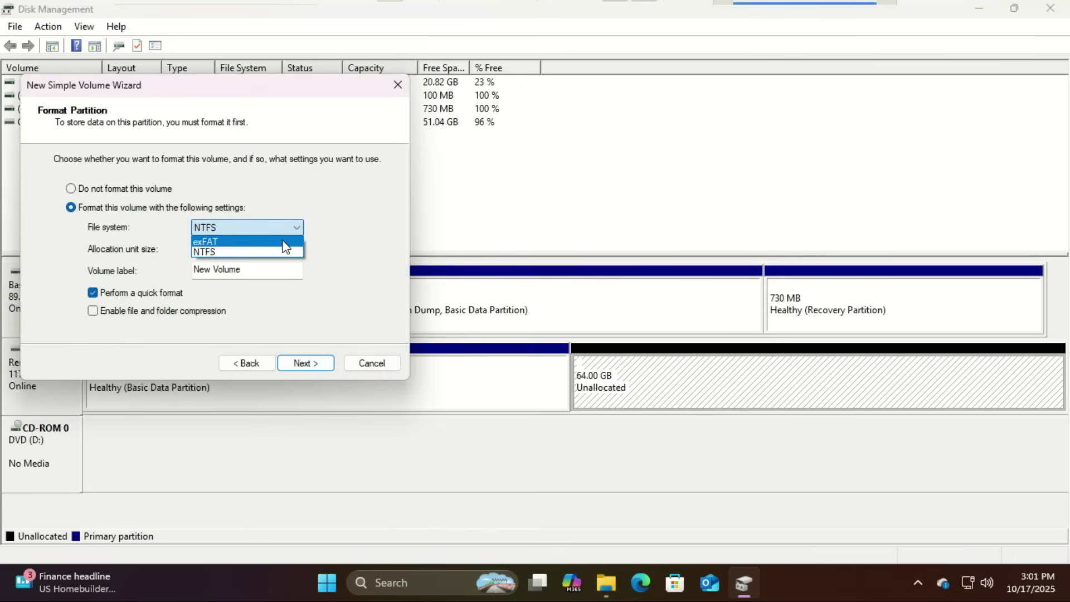
{"action": "left_click", "coordinate": [286, 243]}
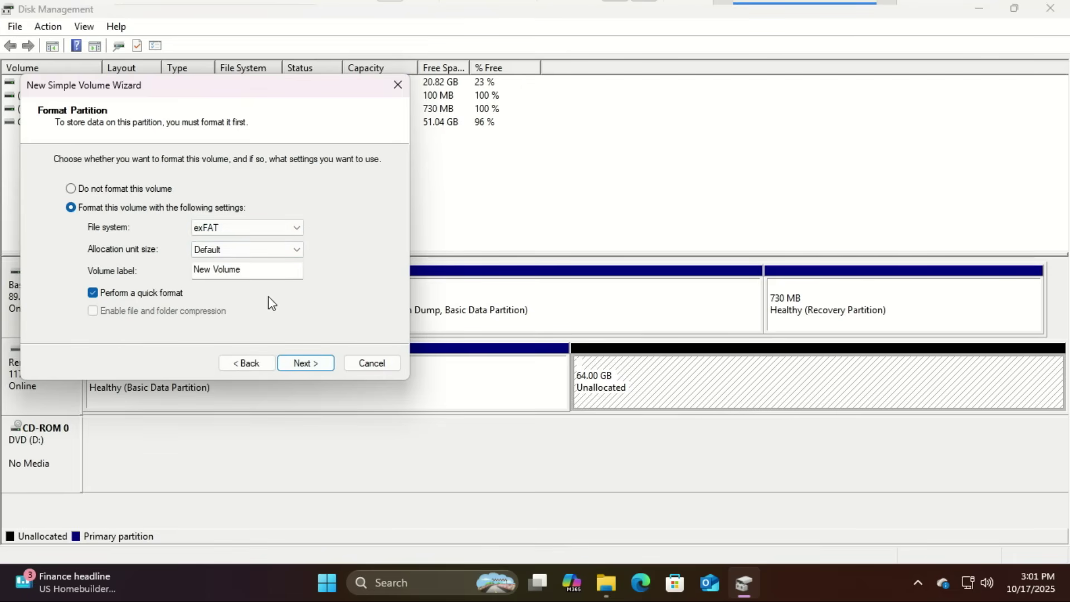
{"action": "left_click_drag", "start_coordinate": [241, 269], "coordinate": [177, 264]}
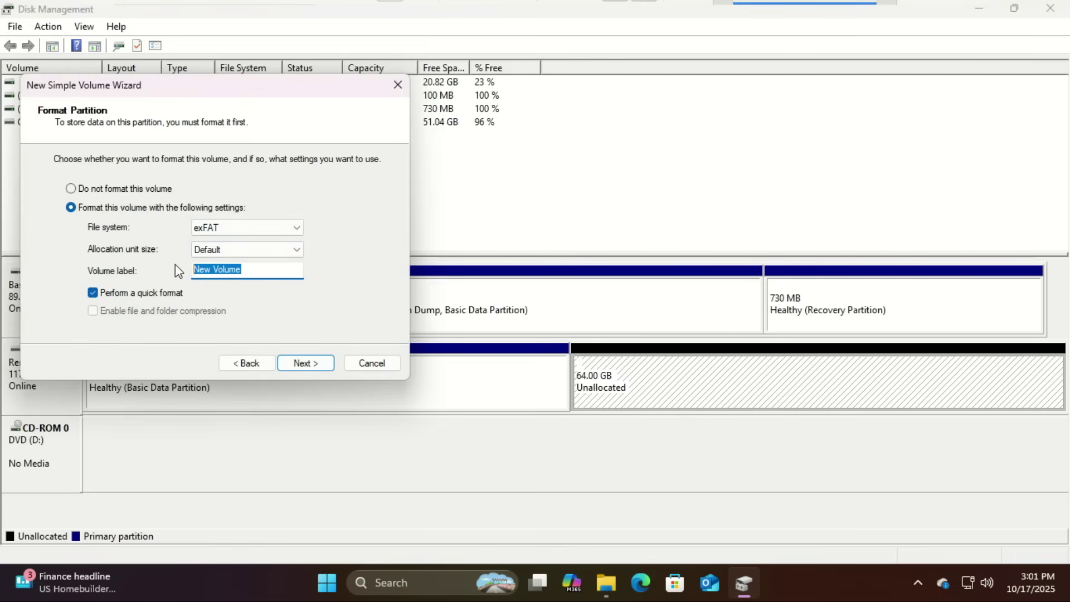
{"action": "type", "text": "Storage"}
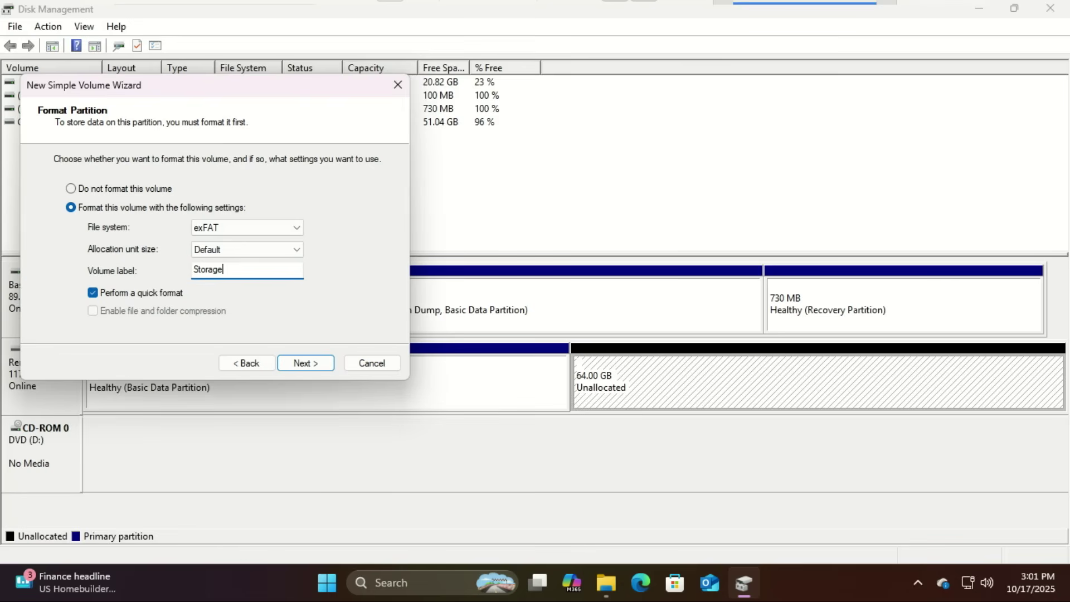
{"action": "left_click", "coordinate": [322, 365]}
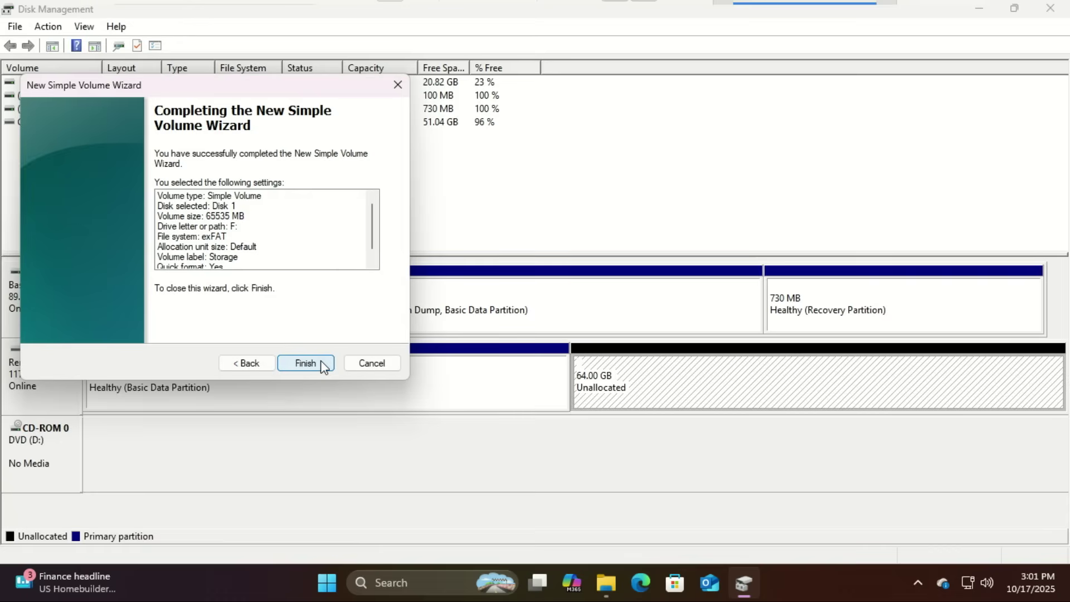
{"action": "left_click", "coordinate": [323, 365]}
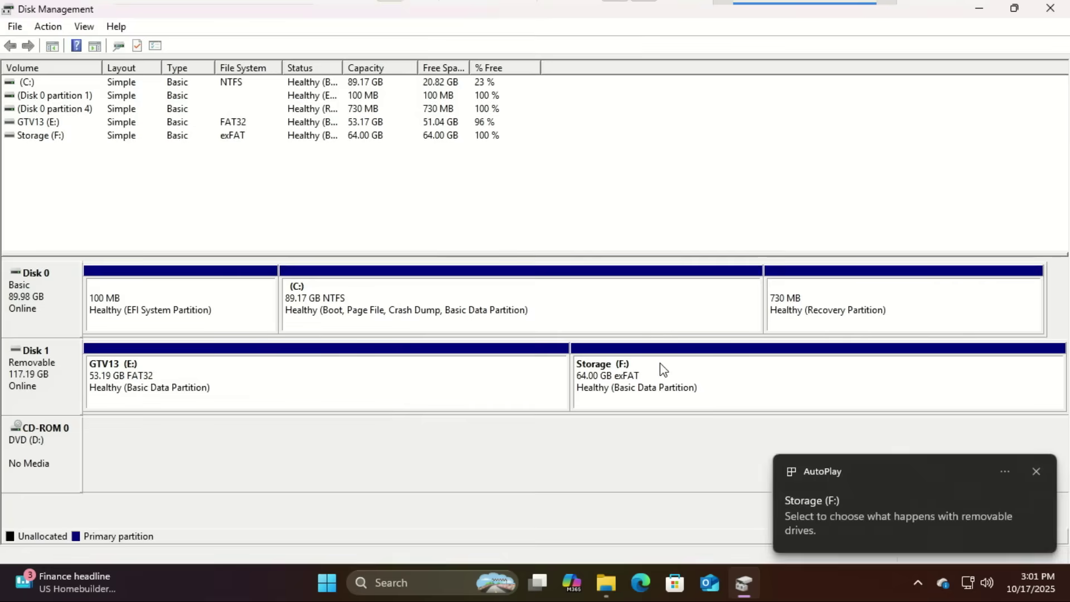
Dismiss the Storage (F:) AutoPlay notification and close Disk Management.
{"action": "left_click", "coordinate": [1036, 472]}
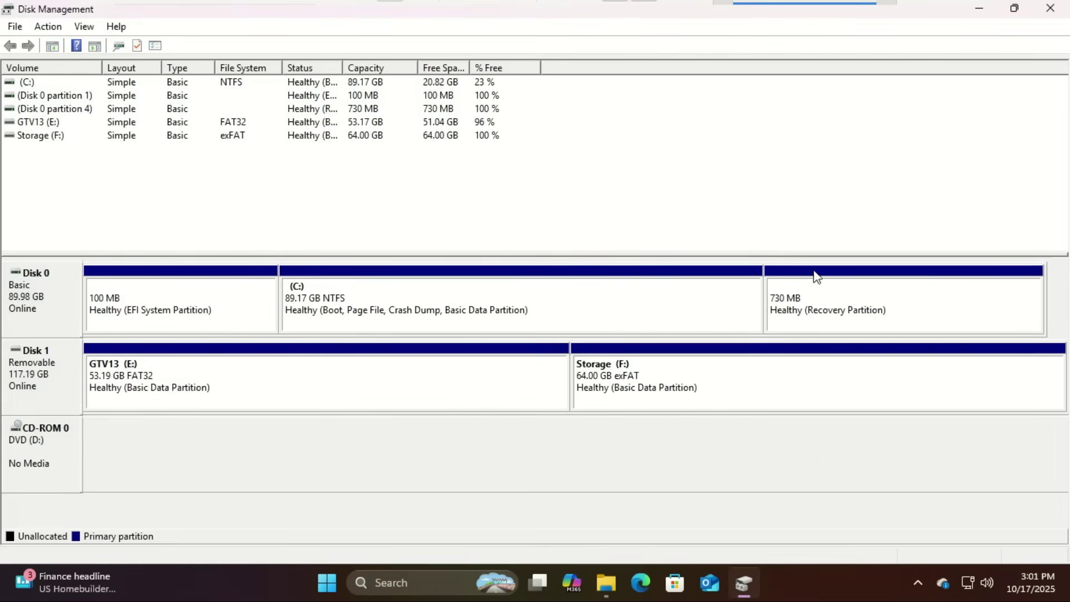
{"action": "left_click", "coordinate": [1050, 8]}
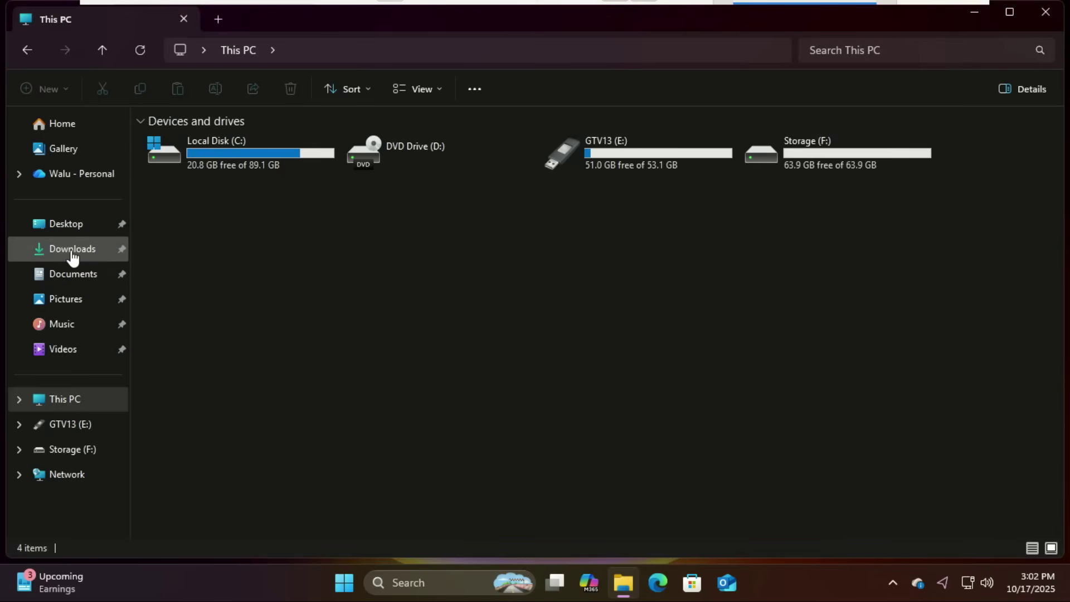
Cut system.sfs from GTV13 (E:) and paste it into the empty Storage (F:) drive.
{"action": "double_click", "coordinate": [637, 146]}
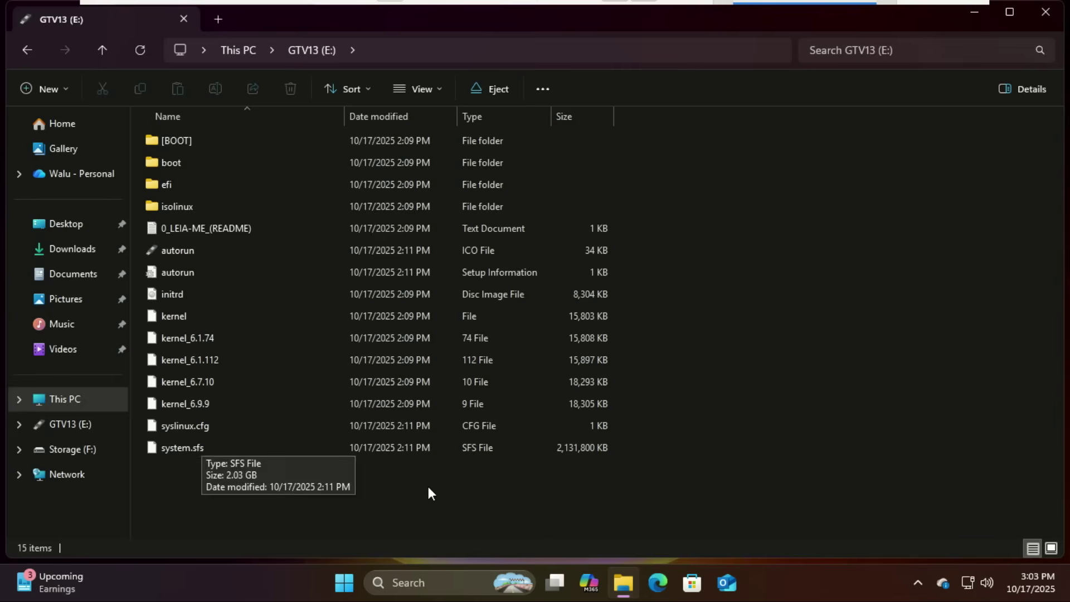
{"action": "left_click", "coordinate": [192, 450]}
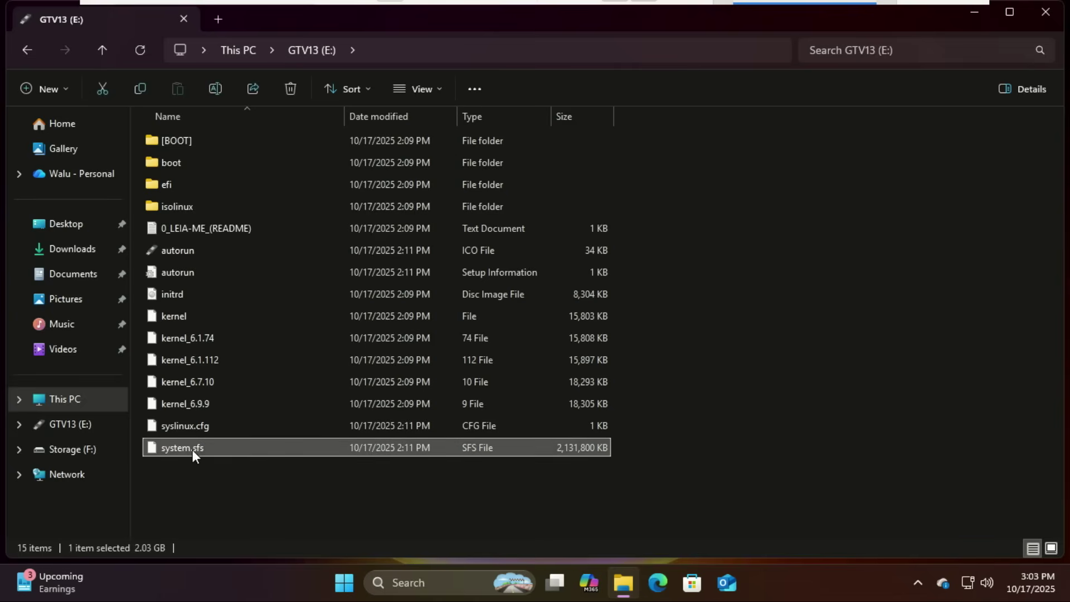
{"action": "right_click", "coordinate": [272, 449]}
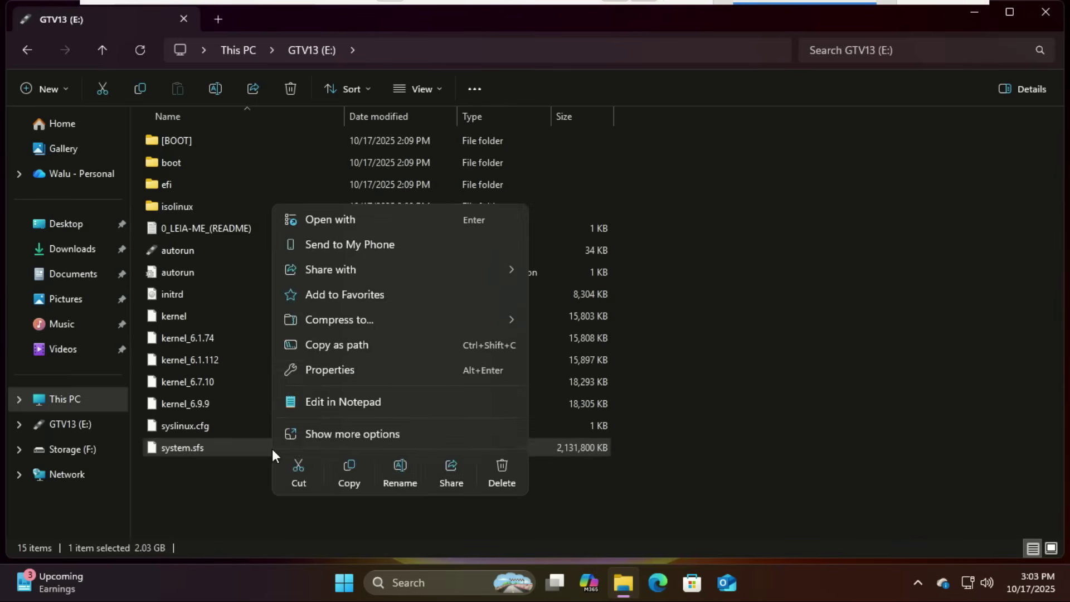
{"action": "left_click", "coordinate": [235, 441]}
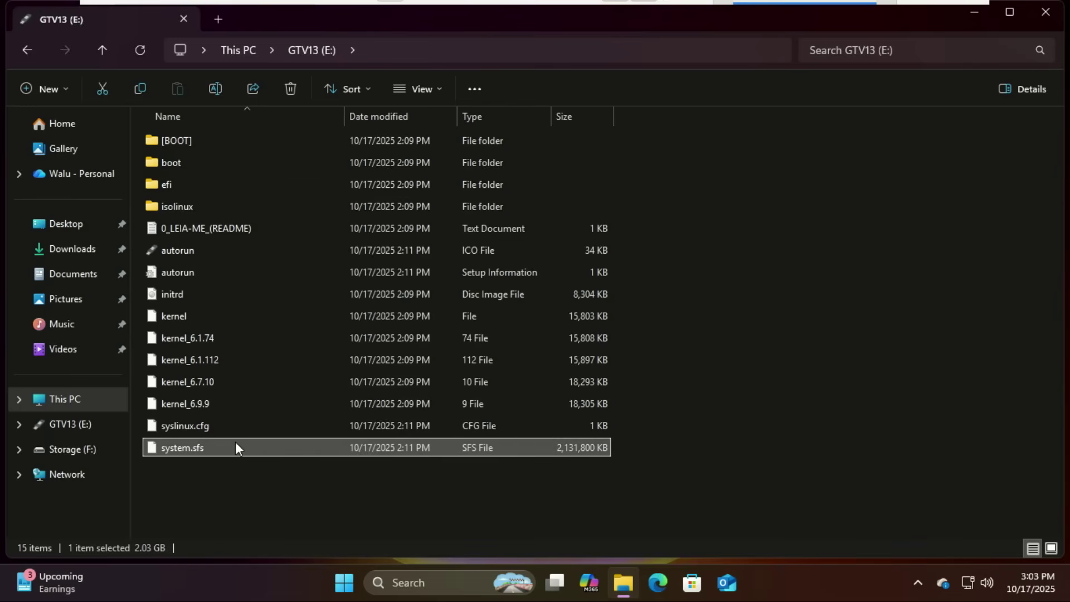
{"action": "right_click", "coordinate": [236, 441]}
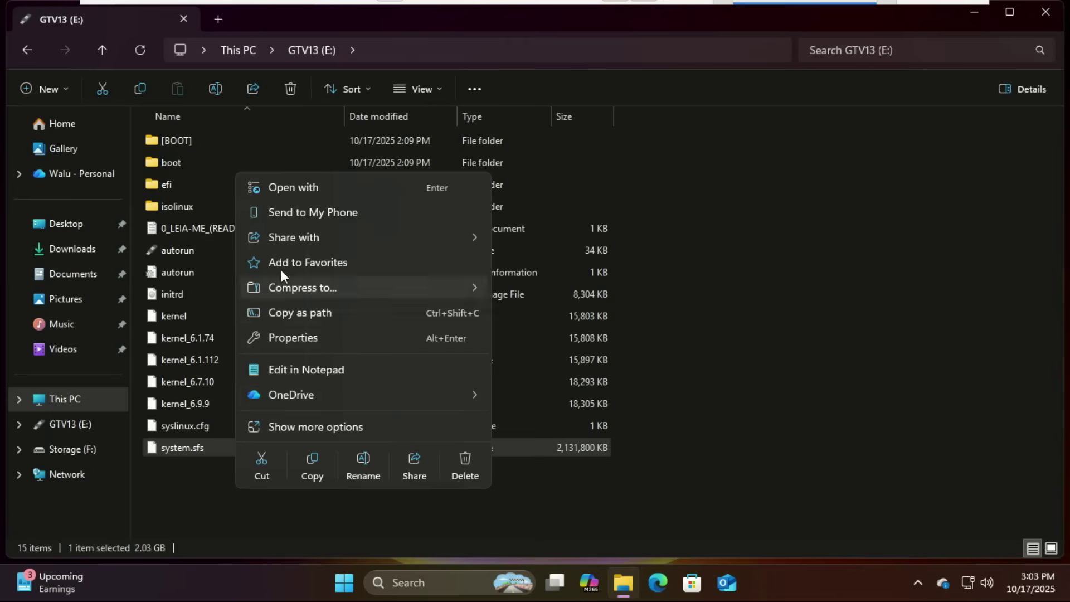
{"action": "left_click", "coordinate": [261, 464]}
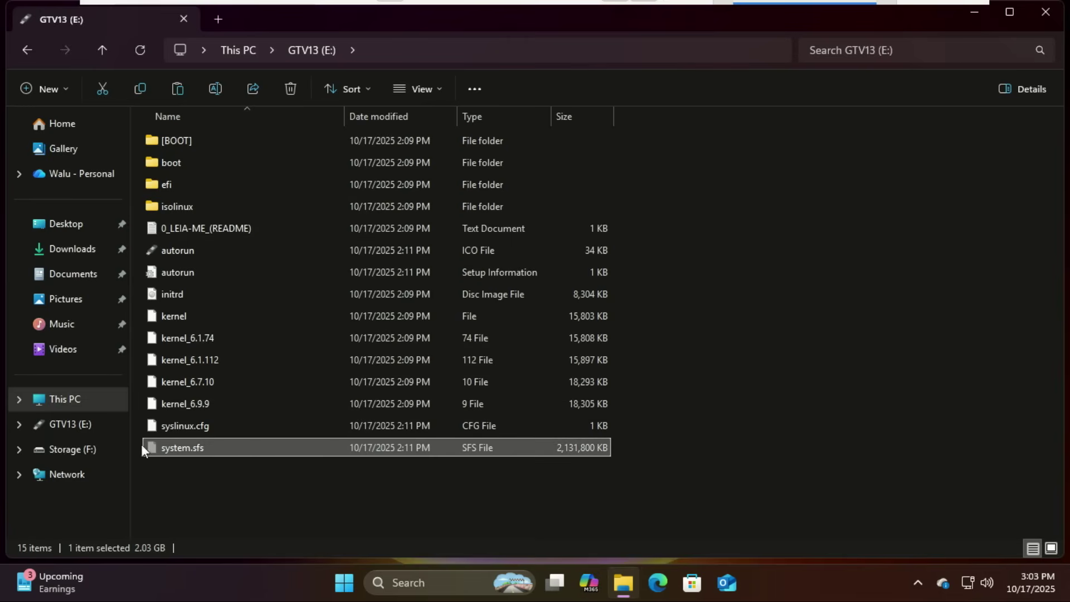
{"action": "left_click", "coordinate": [74, 450]}
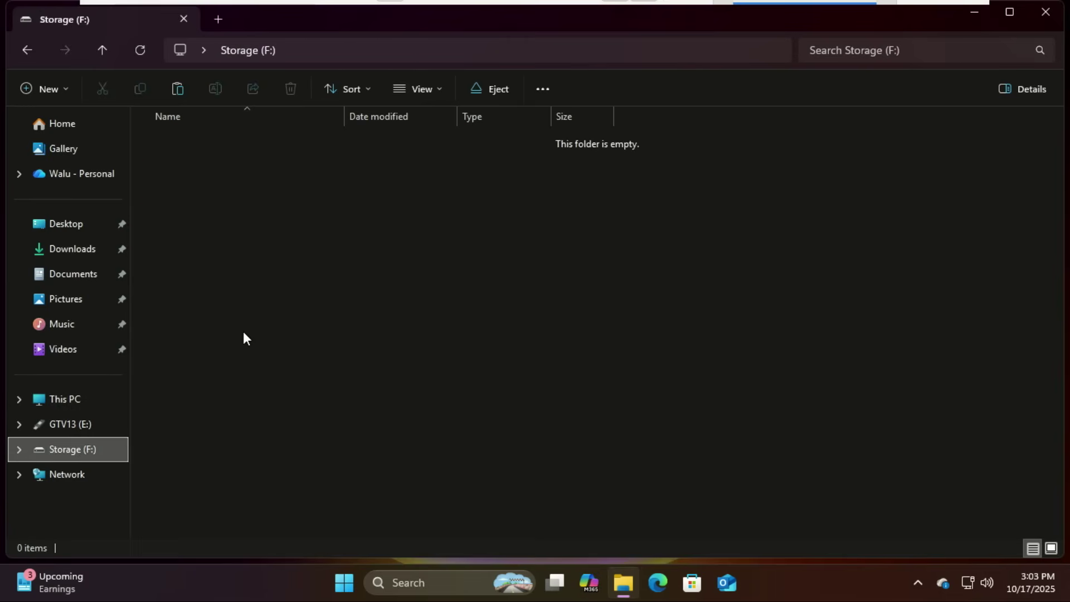
{"action": "right_click", "coordinate": [263, 311]}
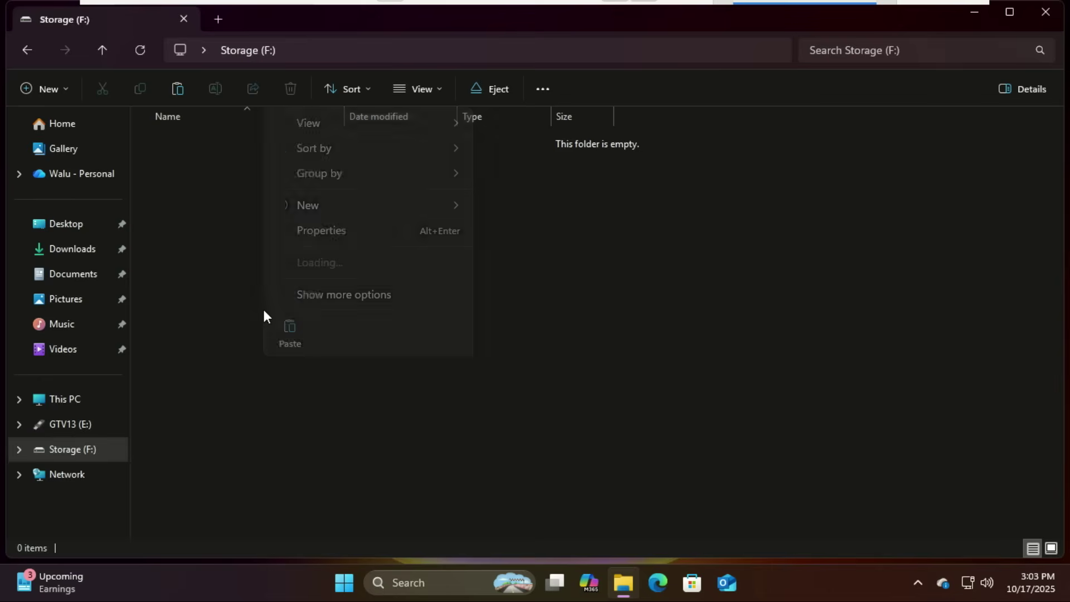
{"action": "left_click", "coordinate": [306, 336]}
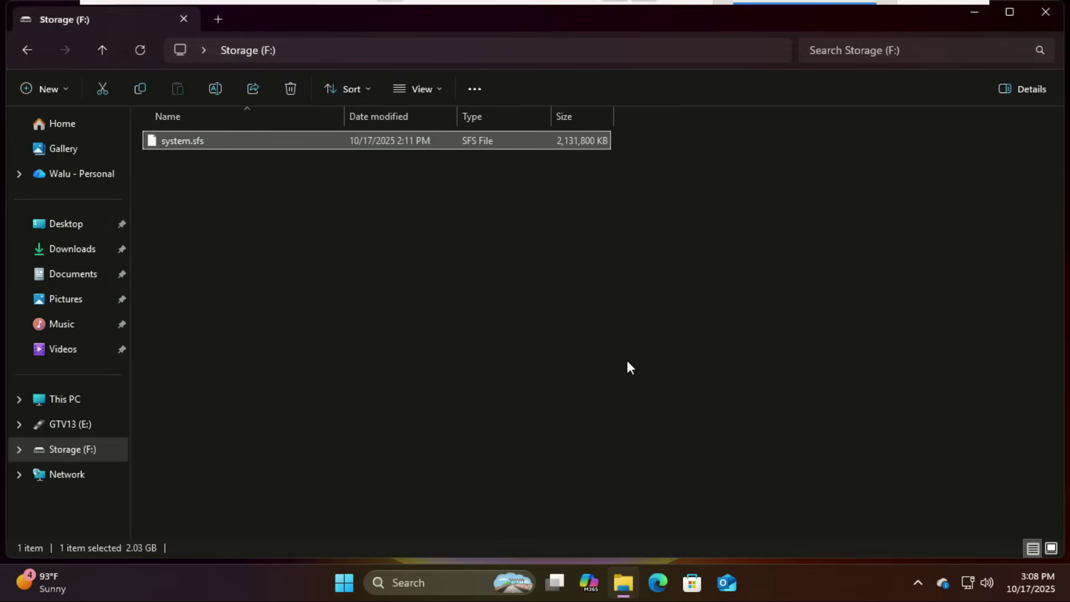
Go to Downloads > Google TV 13 + Data > Google TV 13 + Data > Storages and extract DATA-32GB-EXT4.
{"action": "left_click", "coordinate": [68, 251]}
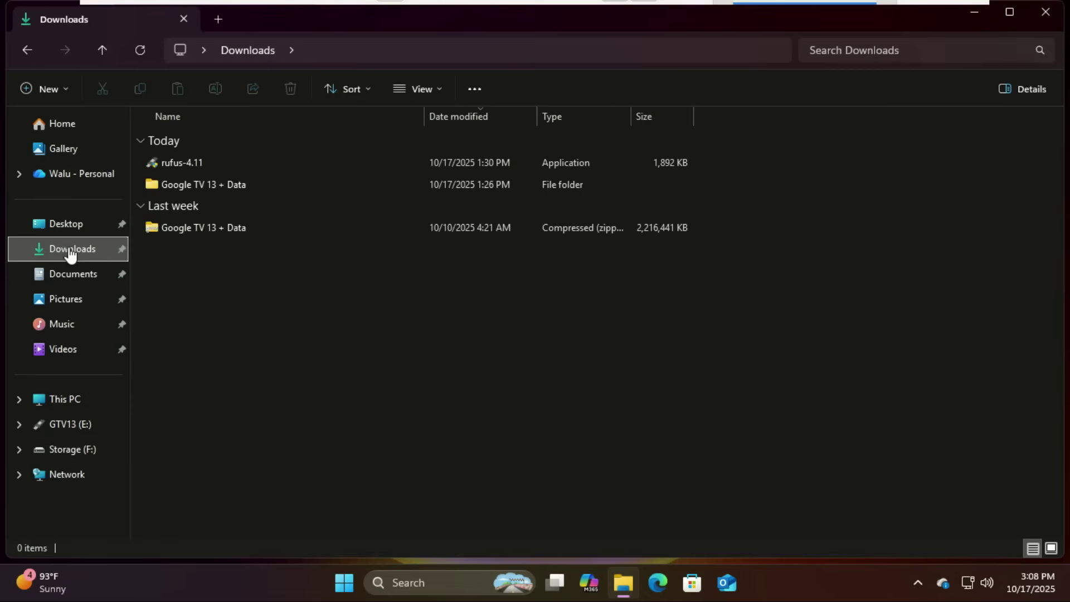
{"action": "left_click", "coordinate": [186, 184]}
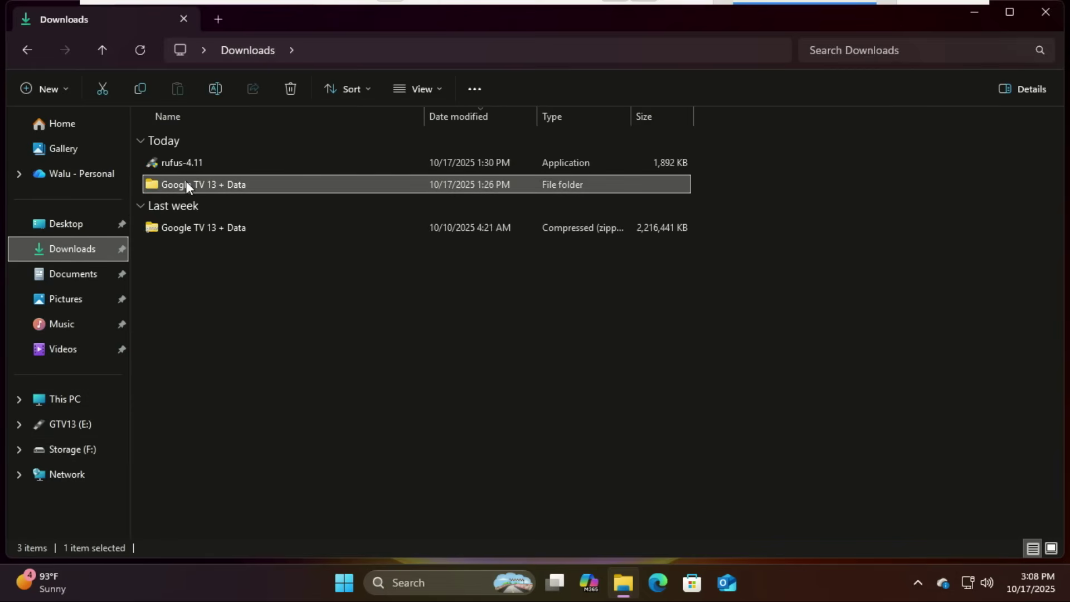
{"action": "double_click", "coordinate": [186, 181]}
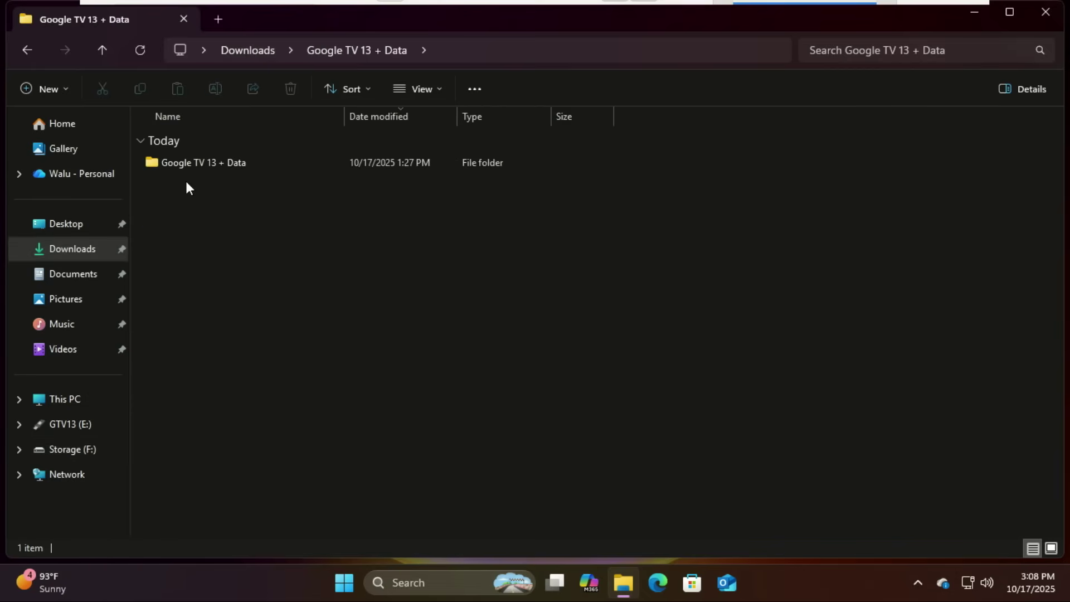
{"action": "double_click", "coordinate": [198, 164]}
{"action": "double_click", "coordinate": [199, 163]}
{"action": "left_click", "coordinate": [198, 233]}
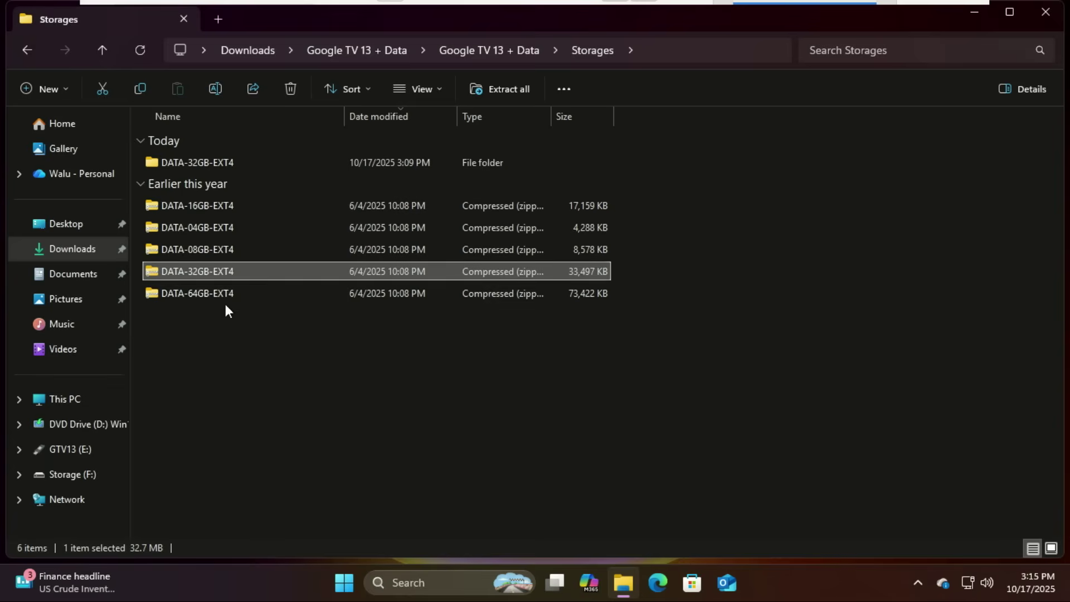
Select the DATA-64GB, 08GB, 04GB and 16GB archives plus the extracted DATA-32GB-EXT4 folder.
{"action": "left_click", "coordinate": [219, 293]}
{"action": "left_click", "coordinate": [207, 248], "text": "ctrl"}
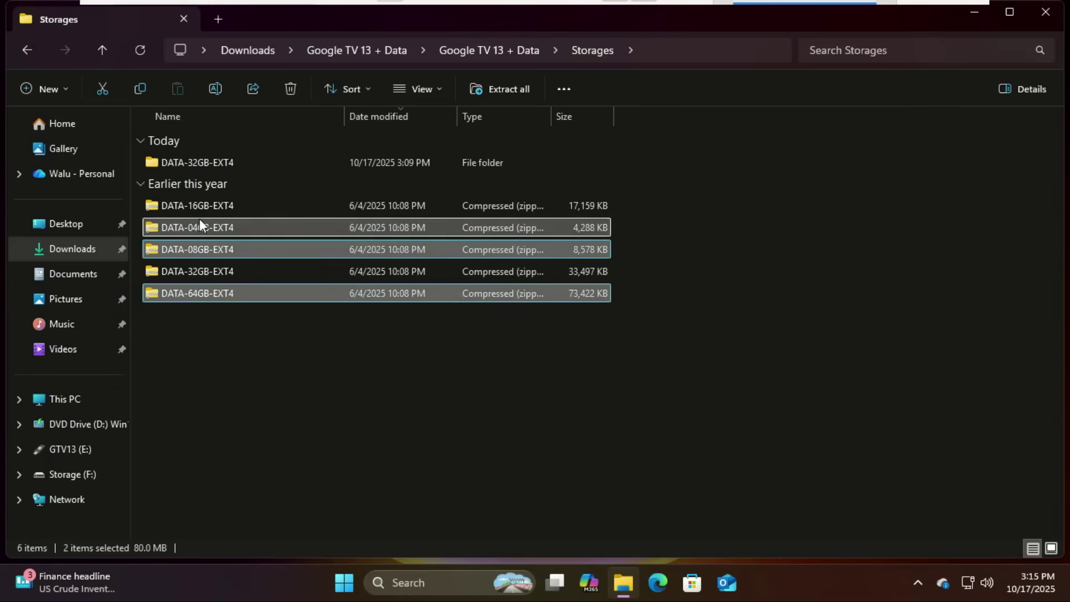
{"action": "left_click", "coordinate": [198, 223], "text": "ctrl"}
{"action": "left_click", "coordinate": [198, 204], "text": "ctrl"}
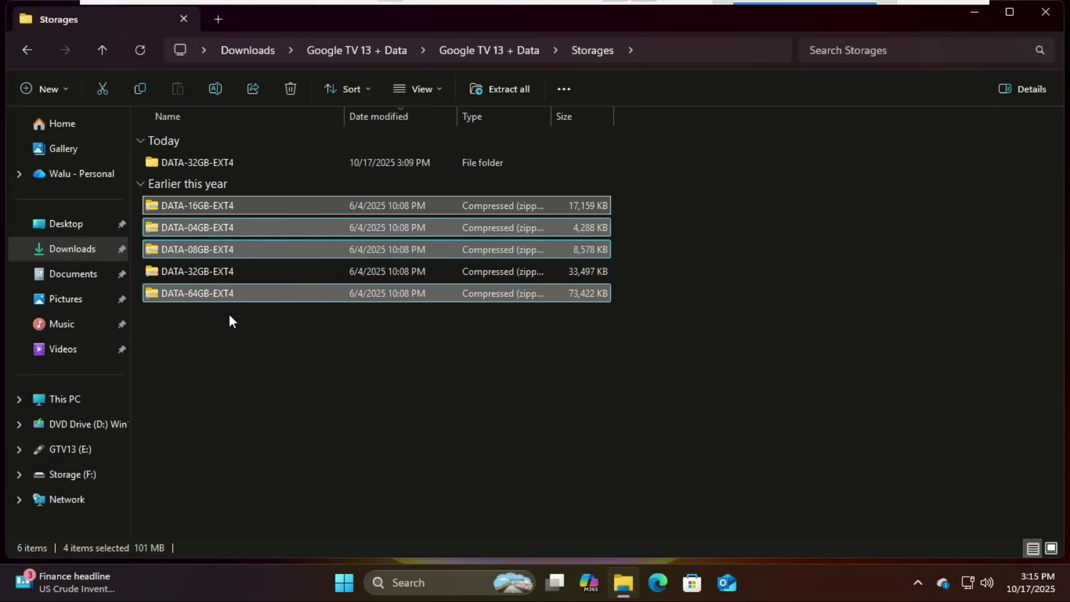
{"action": "left_click", "coordinate": [215, 272]}
{"action": "left_click", "coordinate": [218, 291]}
{"action": "left_click", "coordinate": [205, 249], "text": "ctrl"}
{"action": "left_click", "coordinate": [200, 225], "text": "ctrl"}
{"action": "left_click", "coordinate": [197, 204], "text": "ctrl"}
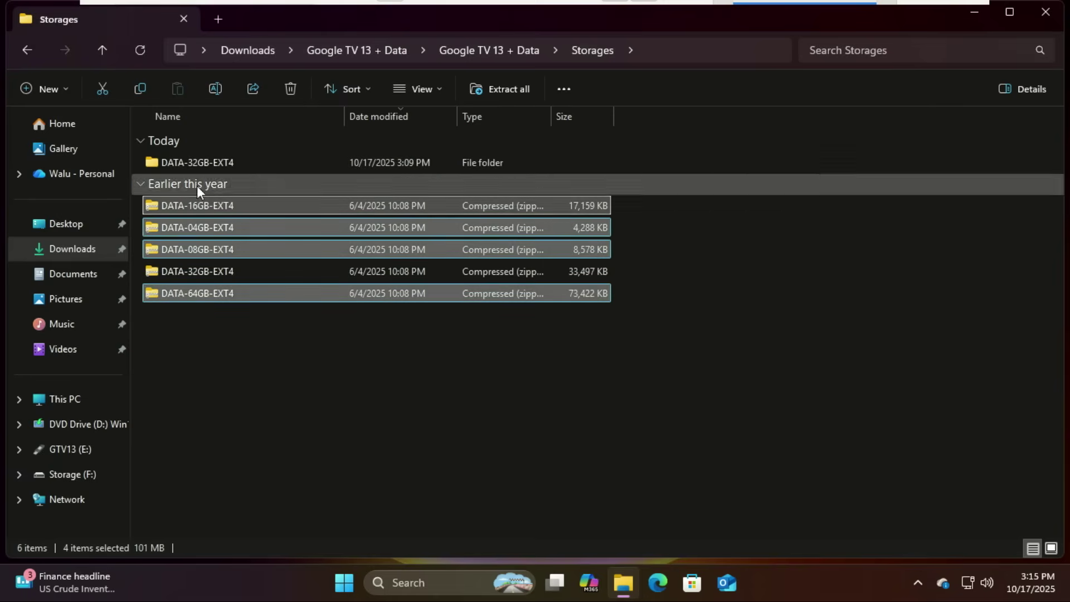
{"action": "left_click", "coordinate": [209, 163], "text": "ctrl"}
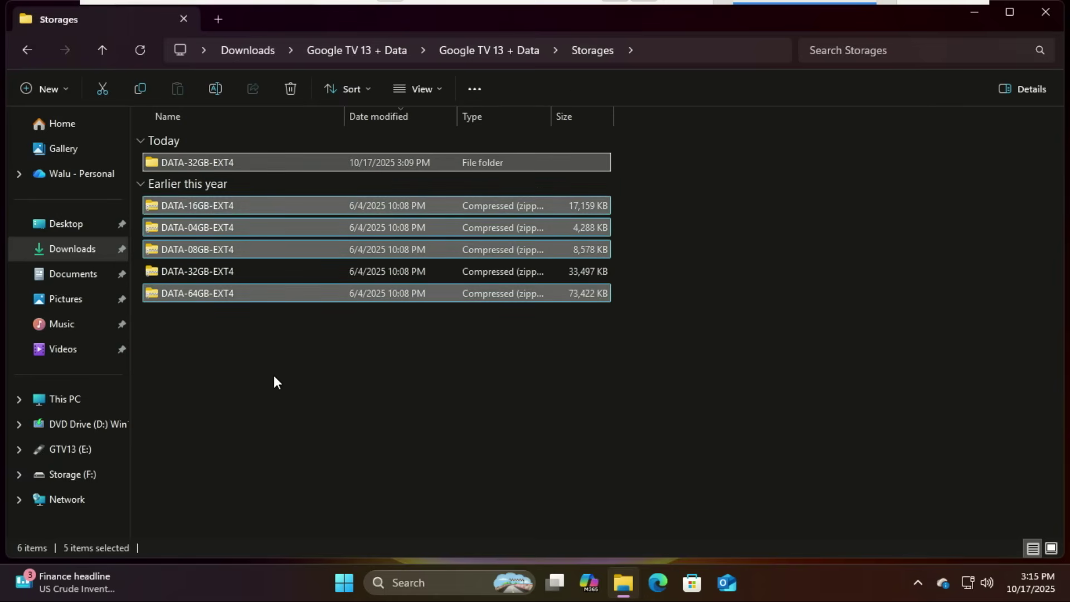
Copy the DATA-16GB-EXT4 zip and paste it into Storage (F:).
{"action": "left_click", "coordinate": [206, 162]}
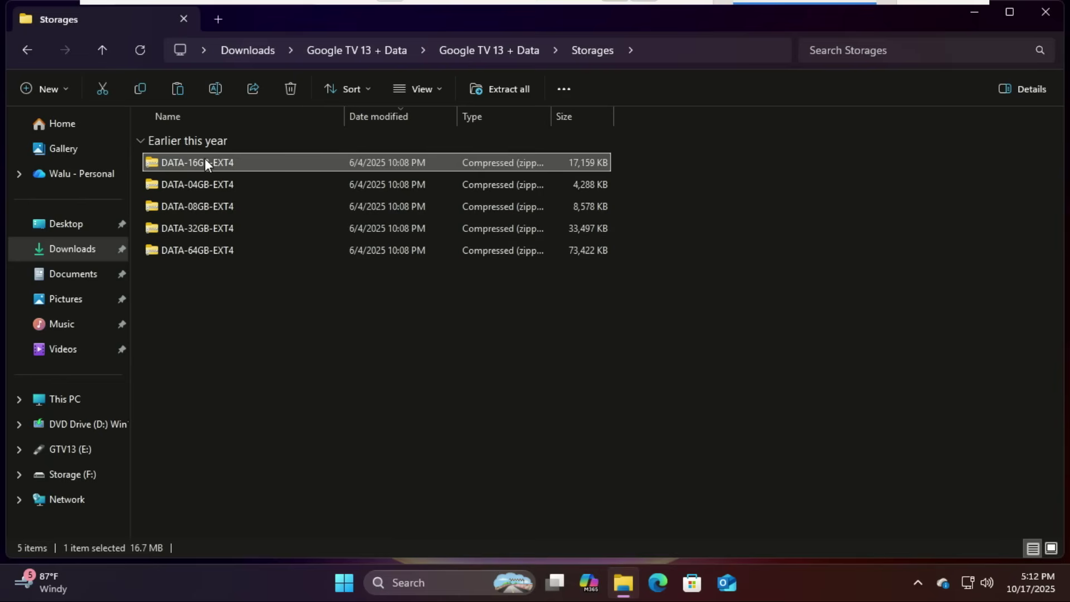
{"action": "right_click", "coordinate": [205, 159]}
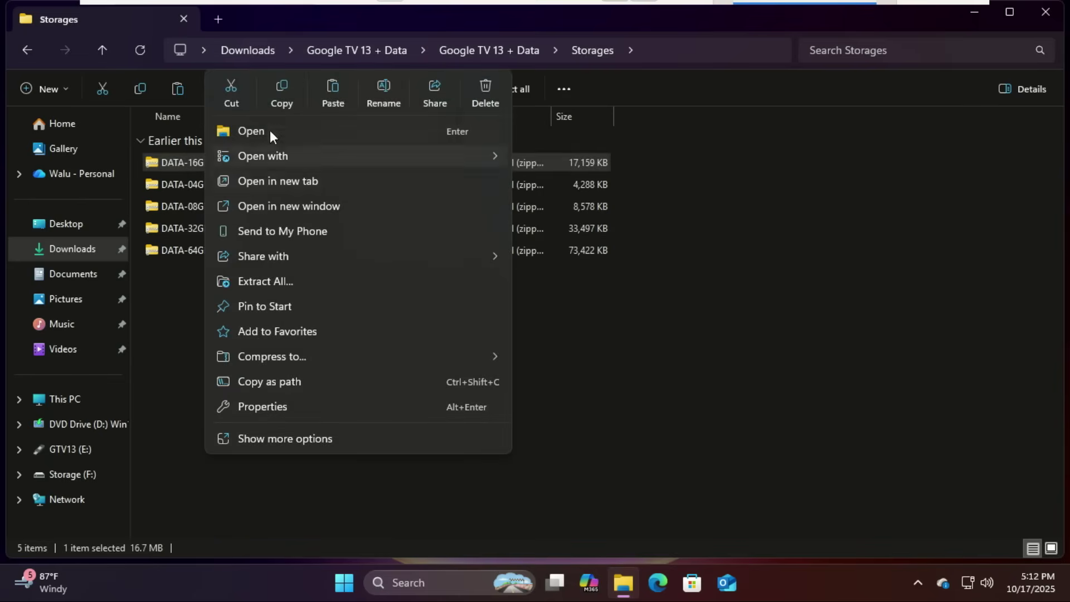
{"action": "left_click", "coordinate": [282, 106]}
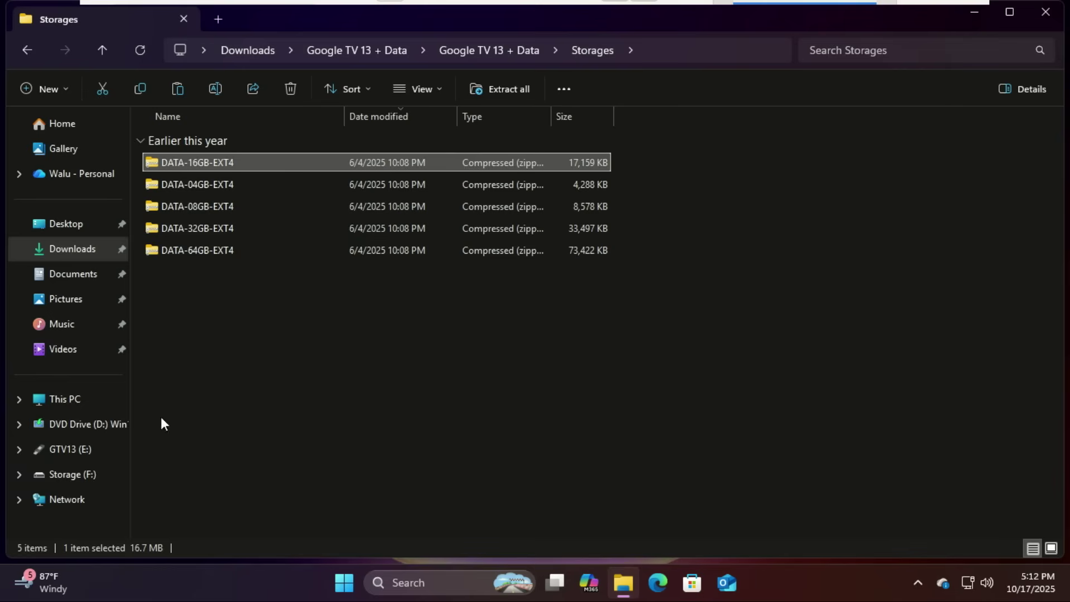
{"action": "left_click", "coordinate": [75, 404]}
{"action": "left_click", "coordinate": [800, 156]}
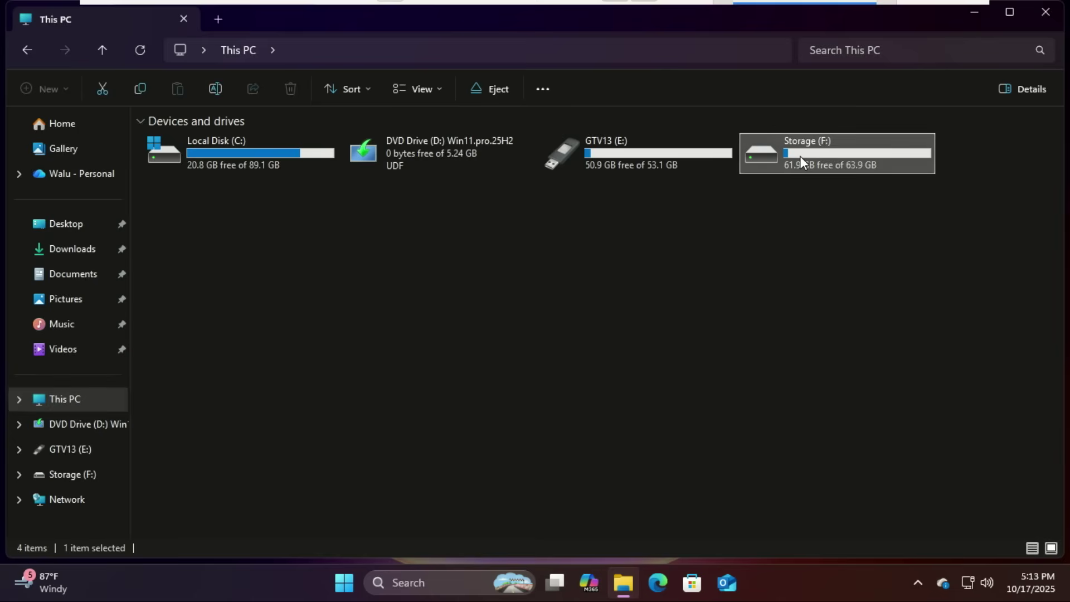
{"action": "double_click", "coordinate": [800, 160]}
{"action": "right_click", "coordinate": [236, 233]}
{"action": "left_click", "coordinate": [262, 258]}
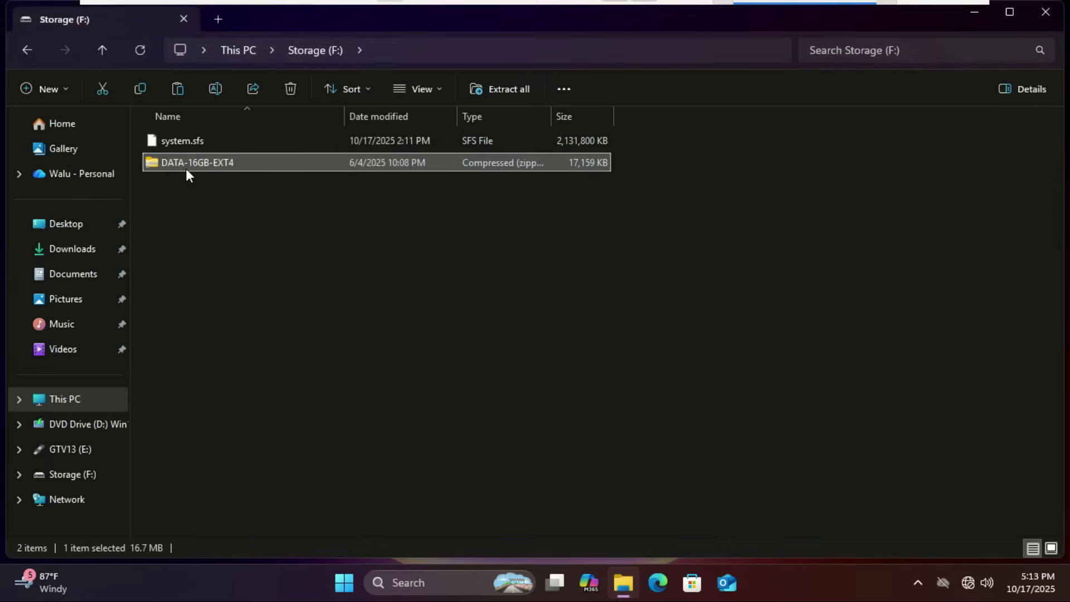
Extract the DATA-16GB-EXT4 zip into F:\DATA-16GB-EXT4.
{"action": "right_click", "coordinate": [187, 174]}
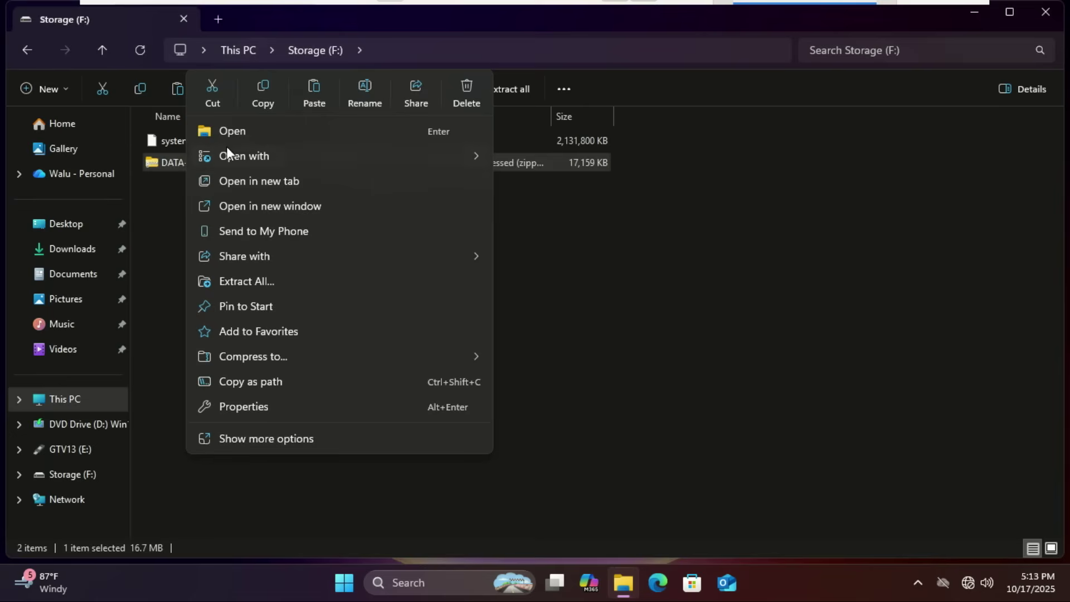
{"action": "left_click", "coordinate": [256, 285]}
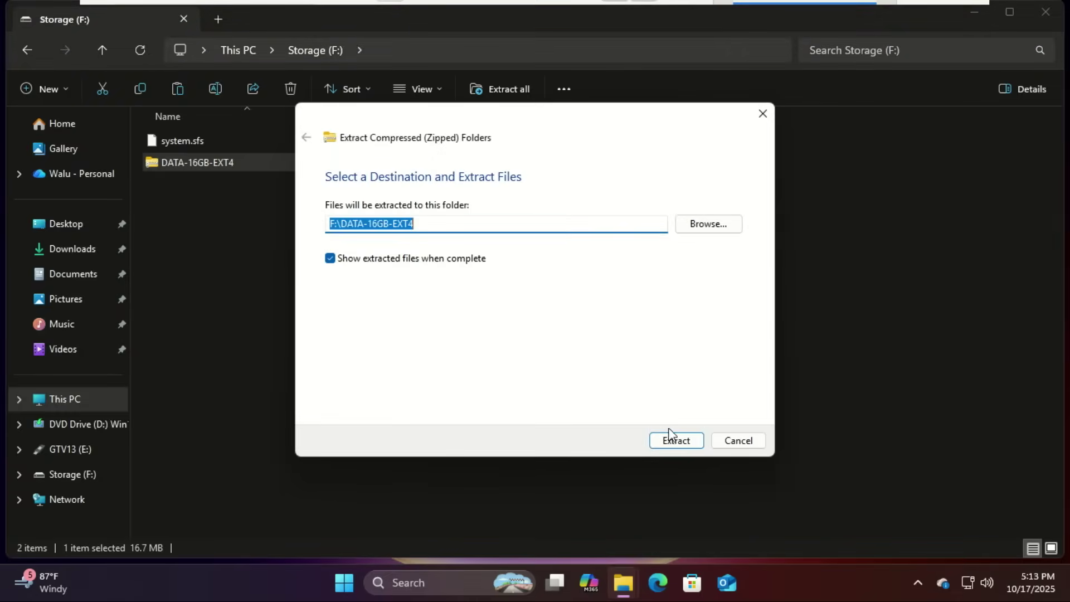
{"action": "left_click", "coordinate": [670, 436]}
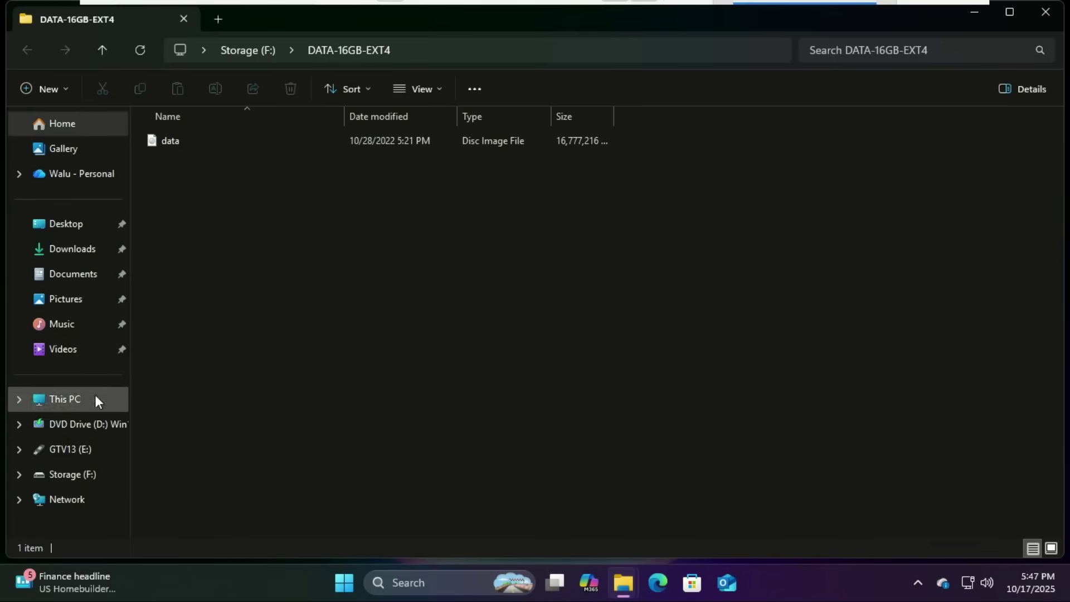
Permanently delete the DATA-16GB-EXT4 zip from Storage (F:).
{"action": "left_click", "coordinate": [78, 405]}
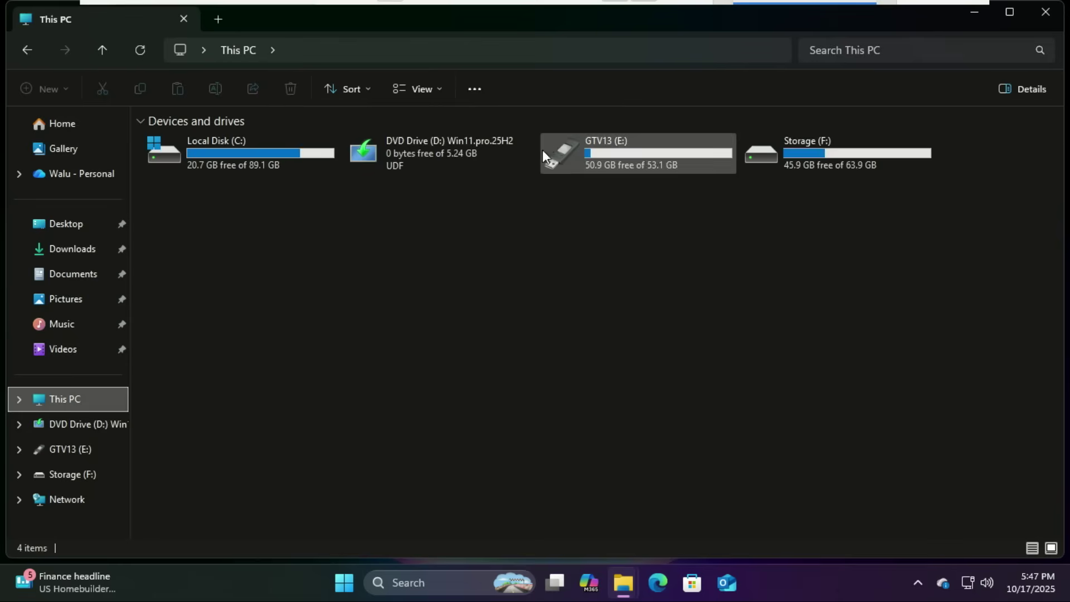
{"action": "left_click", "coordinate": [792, 161]}
{"action": "double_click", "coordinate": [790, 157]}
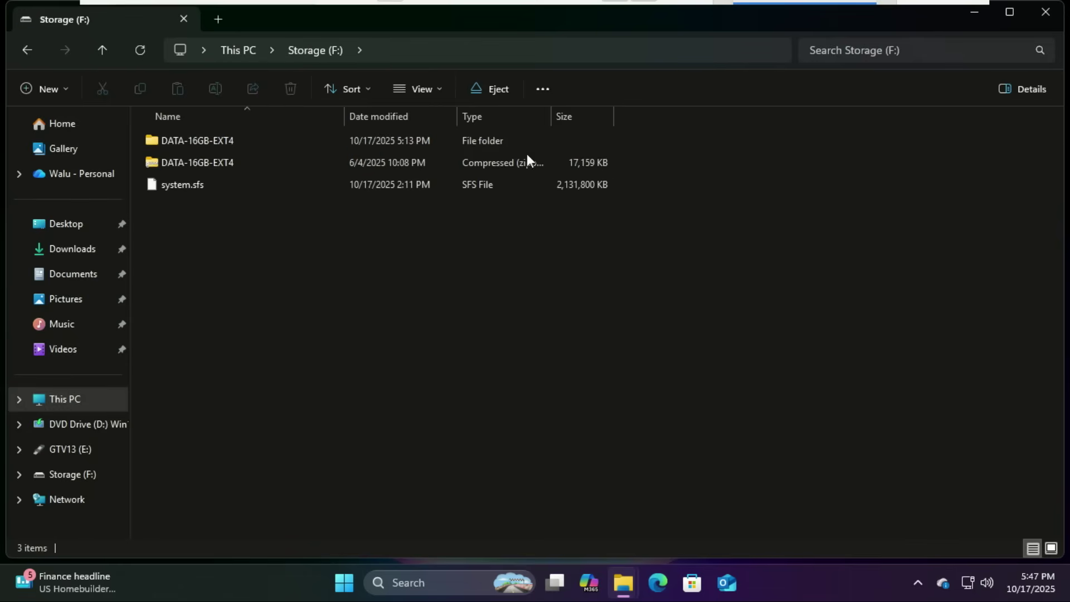
{"action": "left_click", "coordinate": [226, 166]}
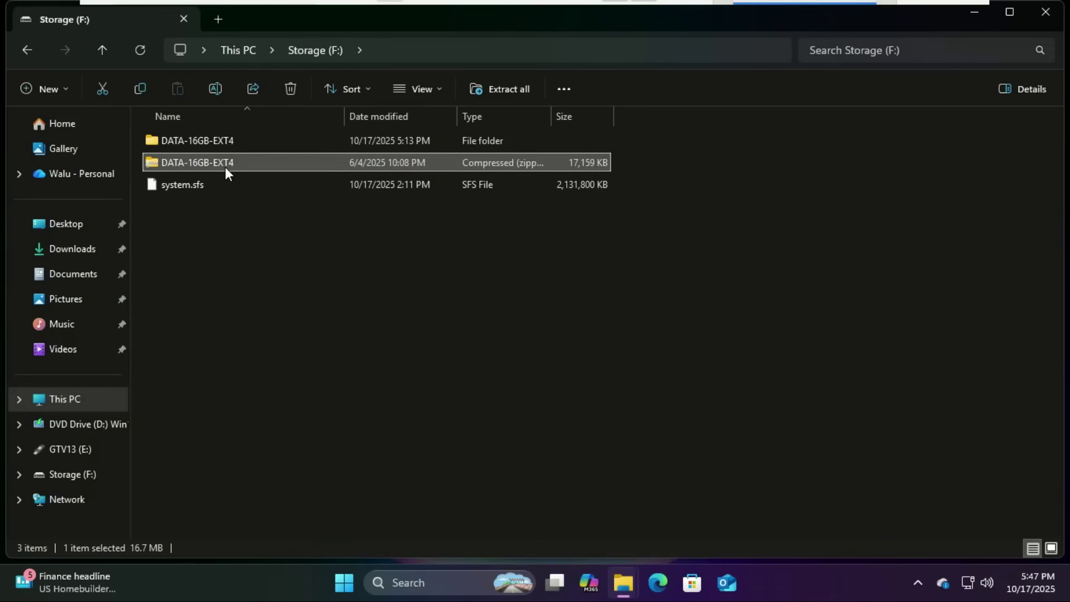
{"action": "key", "text": "Delete"}
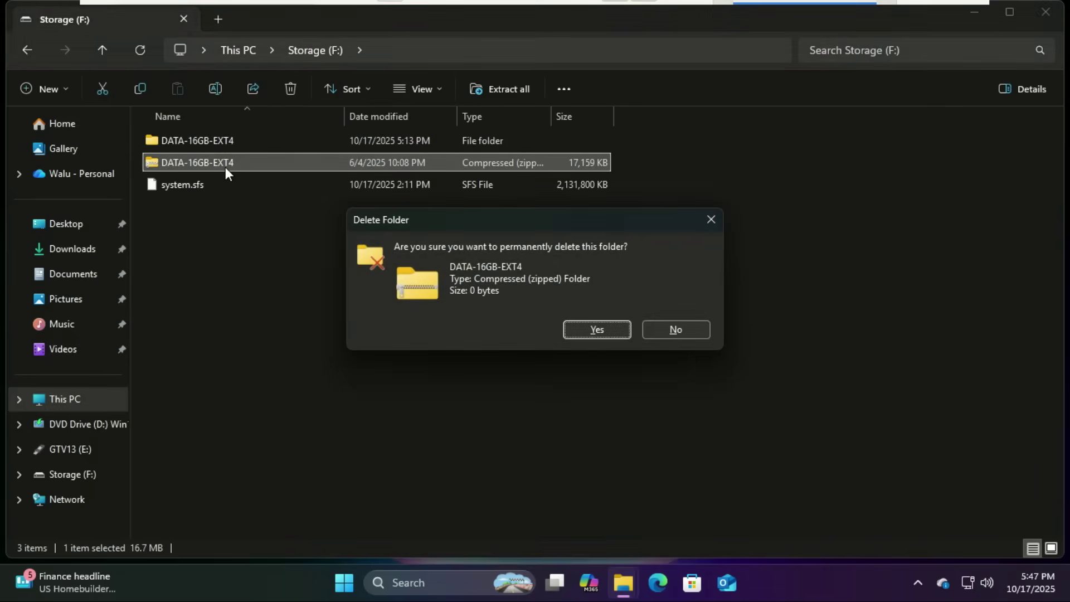
{"action": "left_click", "coordinate": [584, 332]}
Move the data disc image out of the DATA-16GB-EXT4 folder to the root of Storage (F:).
{"action": "double_click", "coordinate": [240, 138]}
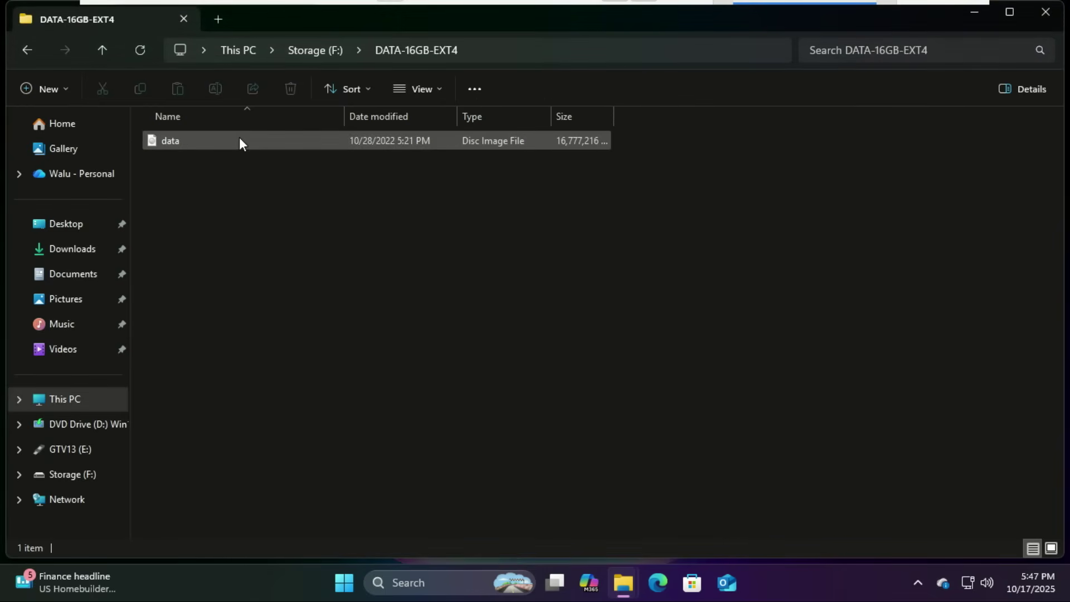
{"action": "right_click", "coordinate": [193, 141]}
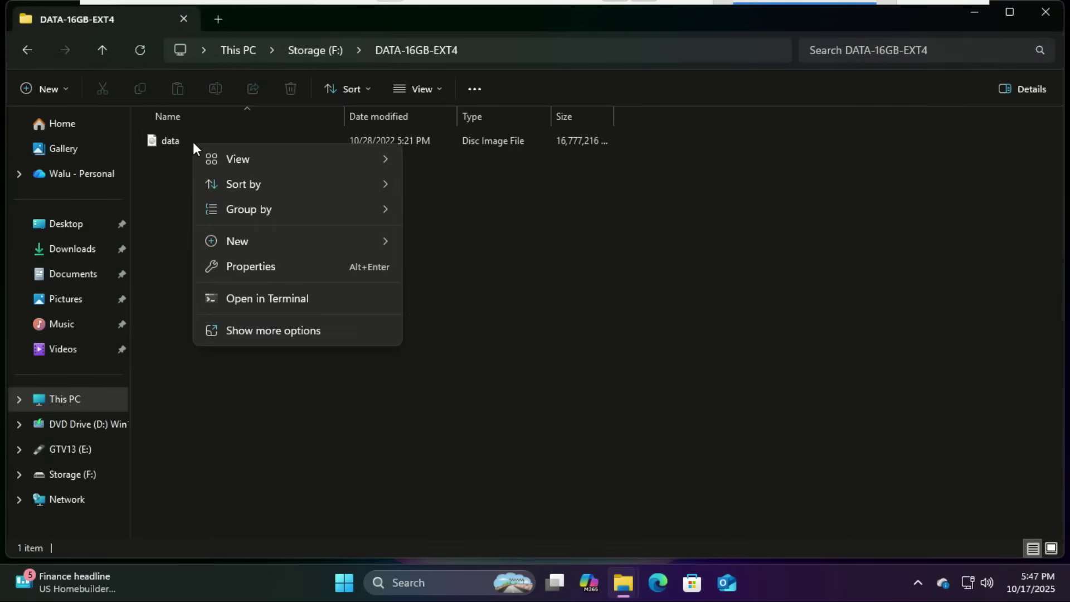
{"action": "left_click", "coordinate": [179, 135]}
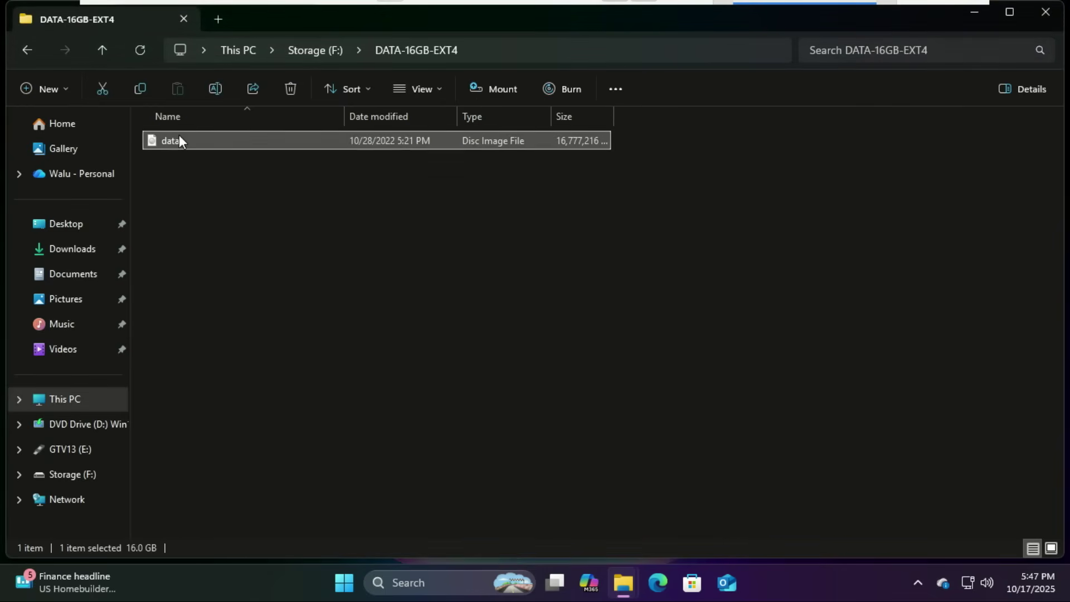
{"action": "right_click", "coordinate": [179, 136]}
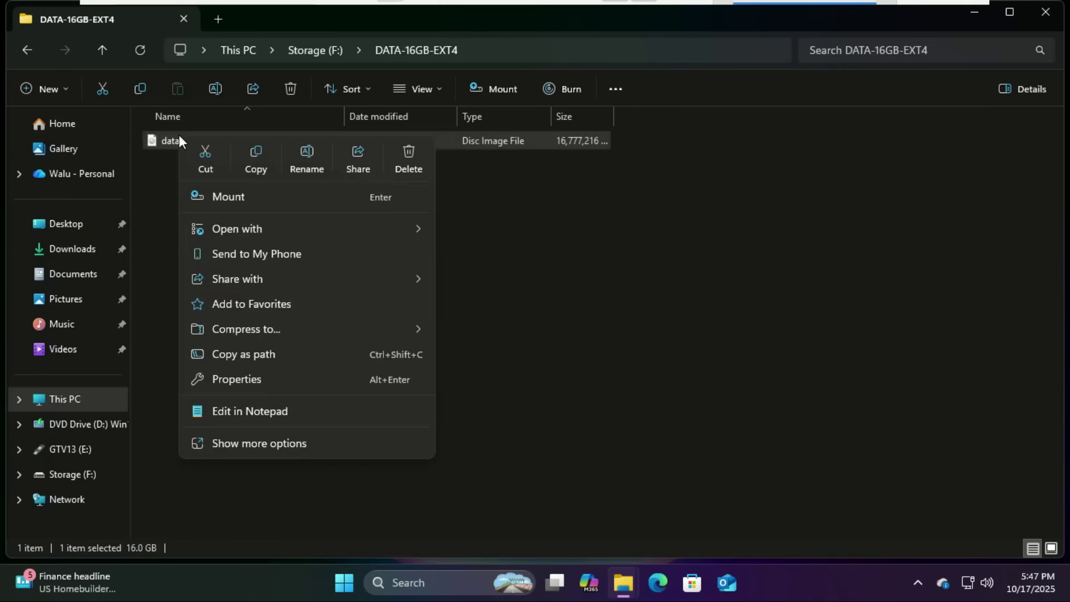
{"action": "left_click", "coordinate": [201, 154]}
{"action": "left_click", "coordinate": [23, 48]}
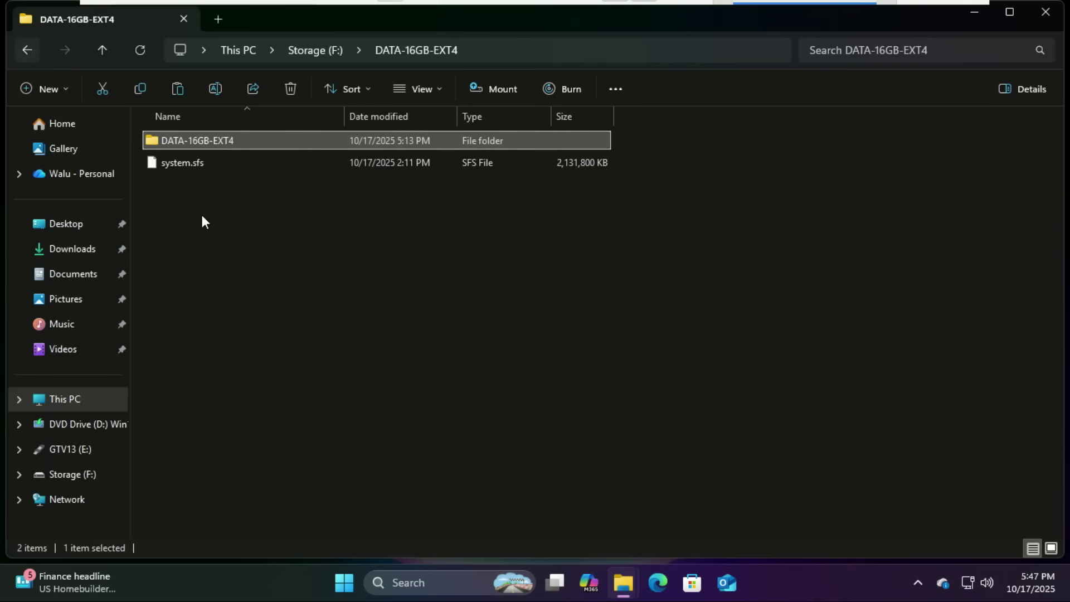
{"action": "right_click", "coordinate": [213, 229]}
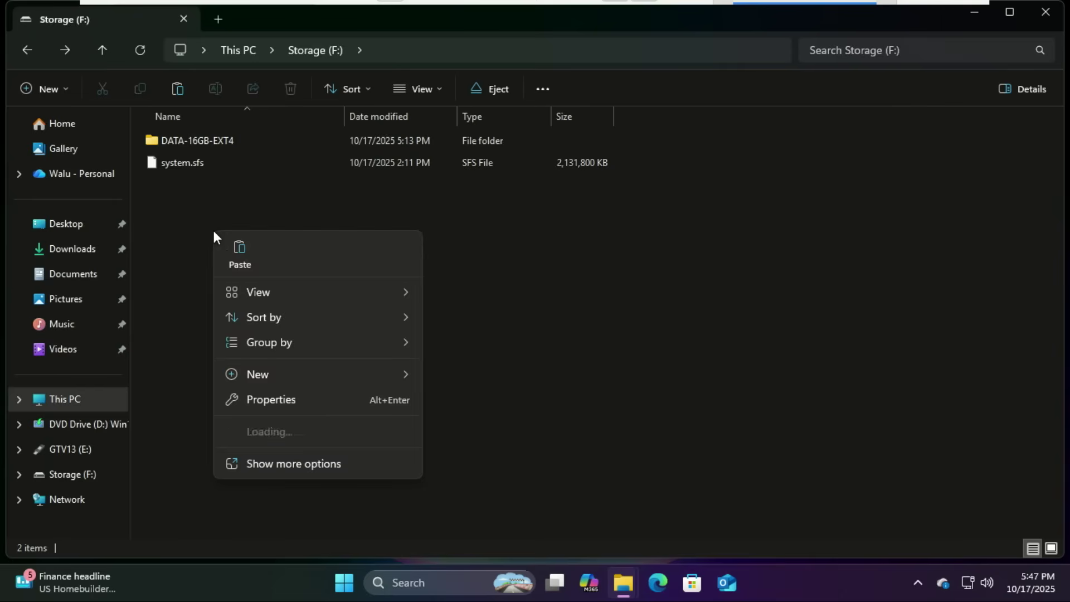
{"action": "left_click", "coordinate": [239, 252]}
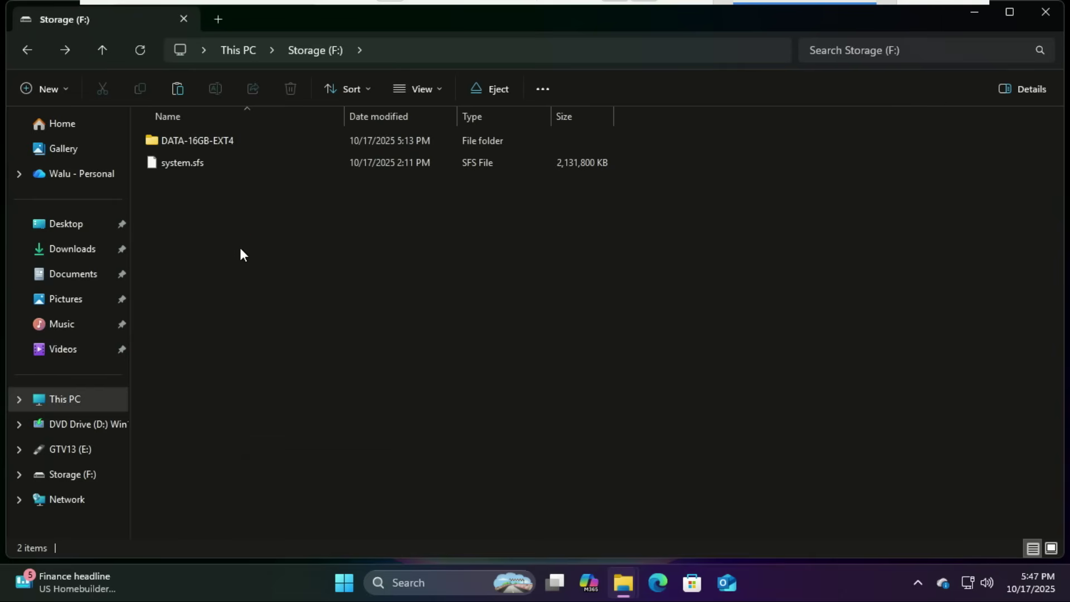
Permanently delete the empty DATA-16GB-EXT4 folder and close File Explorer.
{"action": "left_click", "coordinate": [223, 146]}
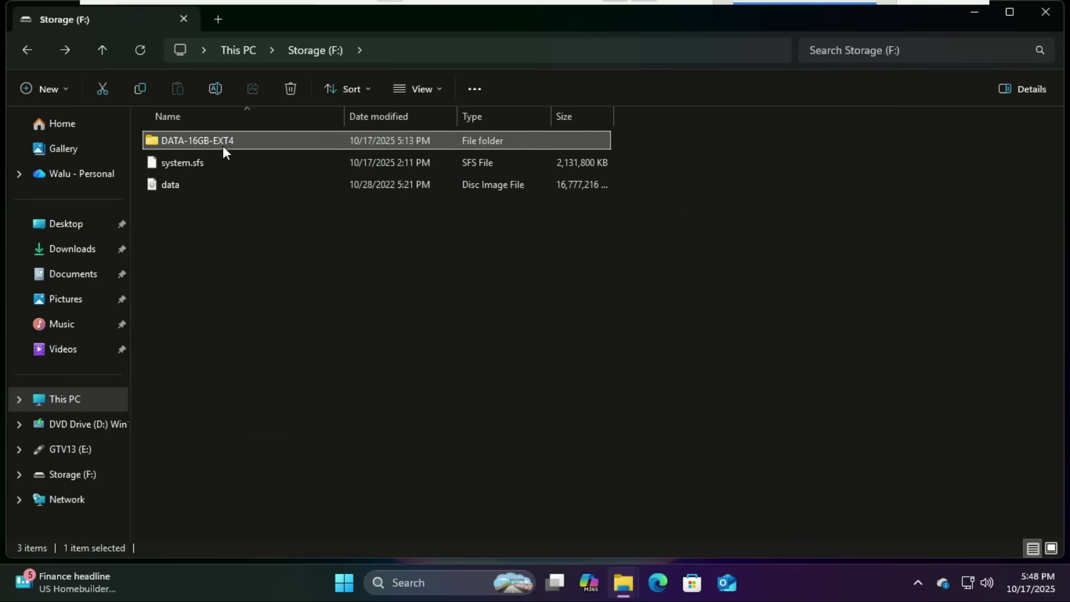
{"action": "key", "text": "shift+Delete"}
{"action": "left_click", "coordinate": [597, 329]}
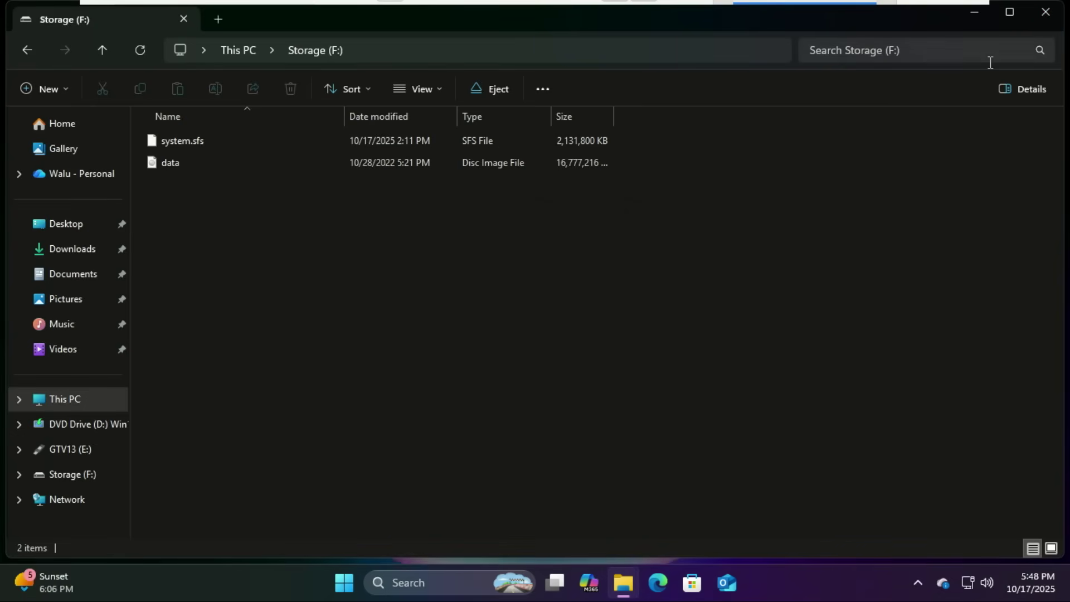
{"action": "left_click", "coordinate": [1046, 12]}
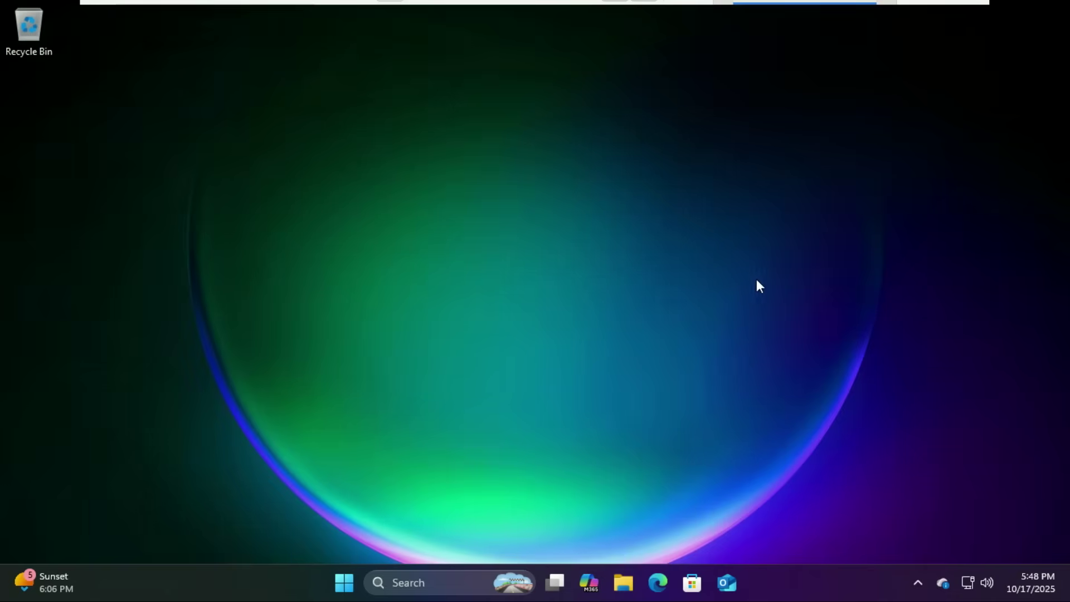
Restart the computer from the Start menu's power options.
{"action": "left_click", "coordinate": [344, 587]}
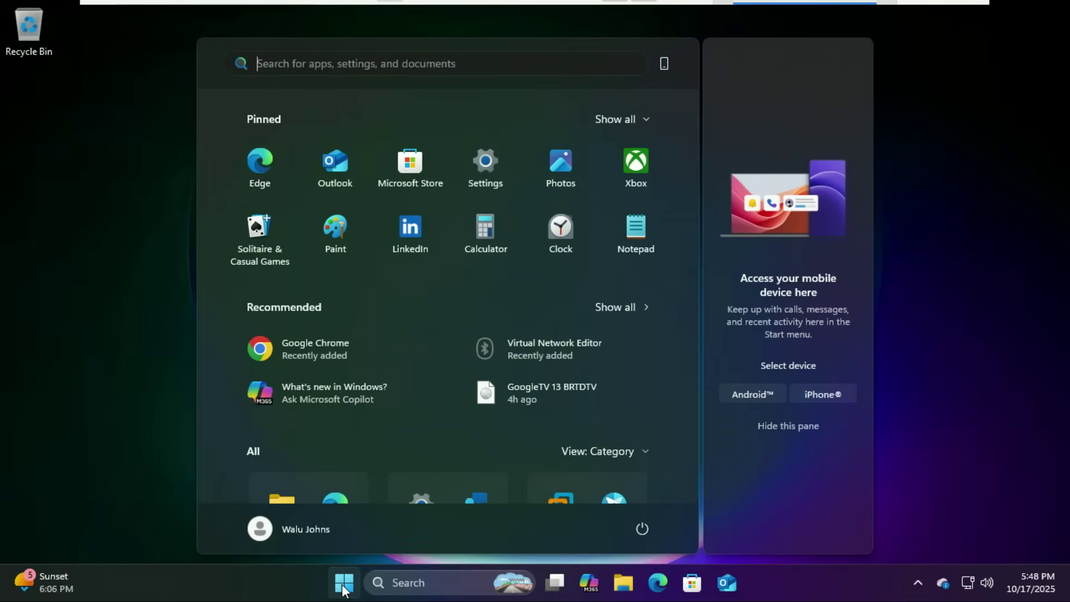
{"action": "left_click", "coordinate": [641, 529]}
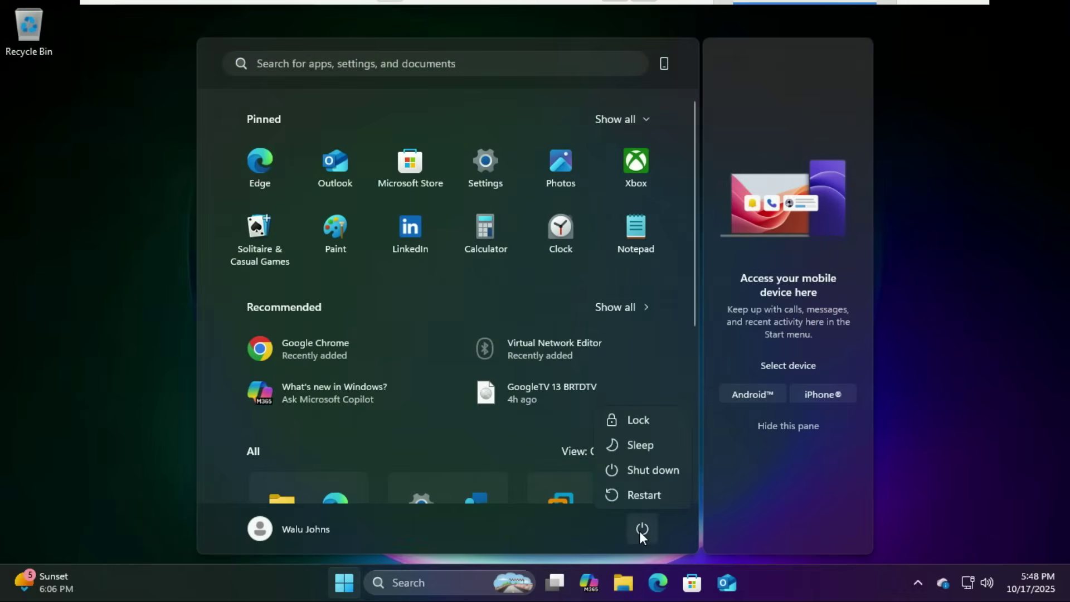
{"action": "left_click", "coordinate": [633, 496]}
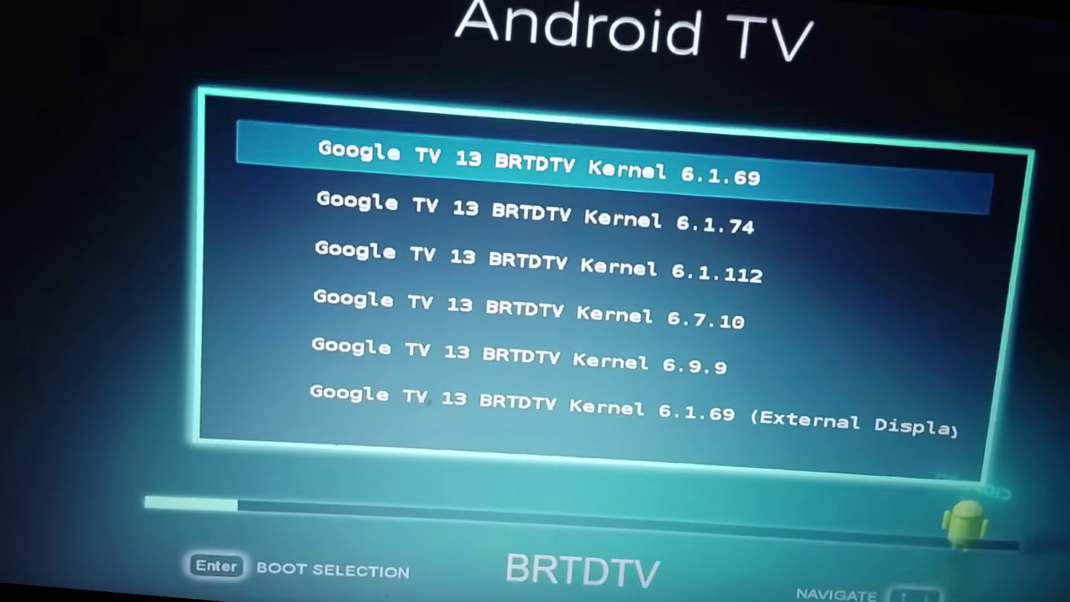
Boot the Google TV 13 BRTDTV Kernel 6.1.69 entry from the boot list.
{"action": "key", "text": "Down"}
{"action": "key", "text": "Down"}
{"action": "key", "text": "Down"}
{"action": "key", "text": "Down"}
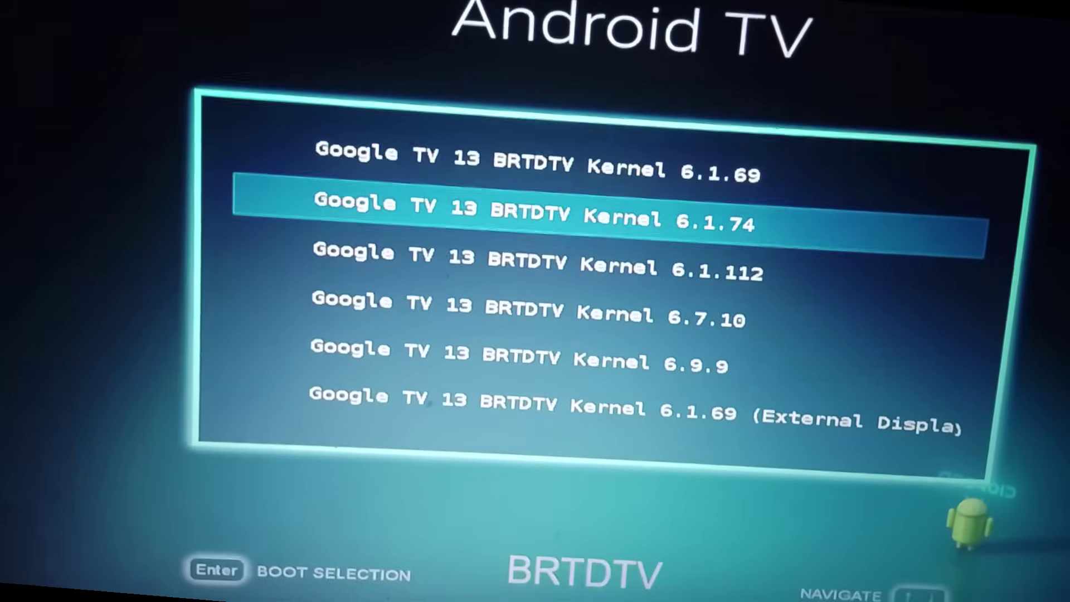
{"action": "key", "text": "Down"}
{"action": "key", "text": "Down"}
{"action": "key", "text": "Down"}
{"action": "key", "text": "Down"}
{"action": "key", "text": "Down"}
{"action": "key", "text": "Down"}
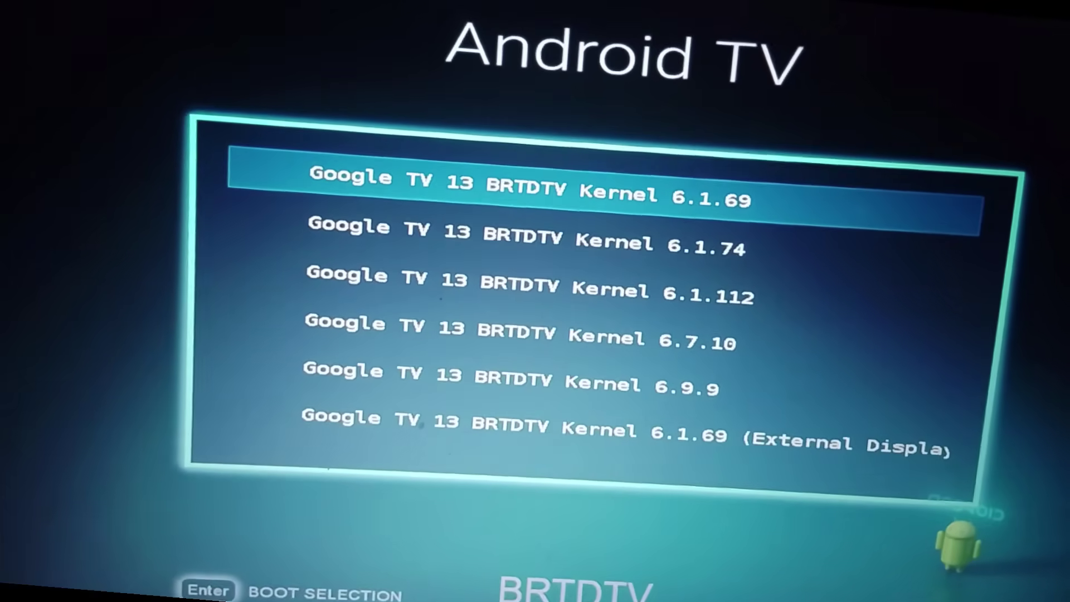
{"action": "key", "text": "Return"}
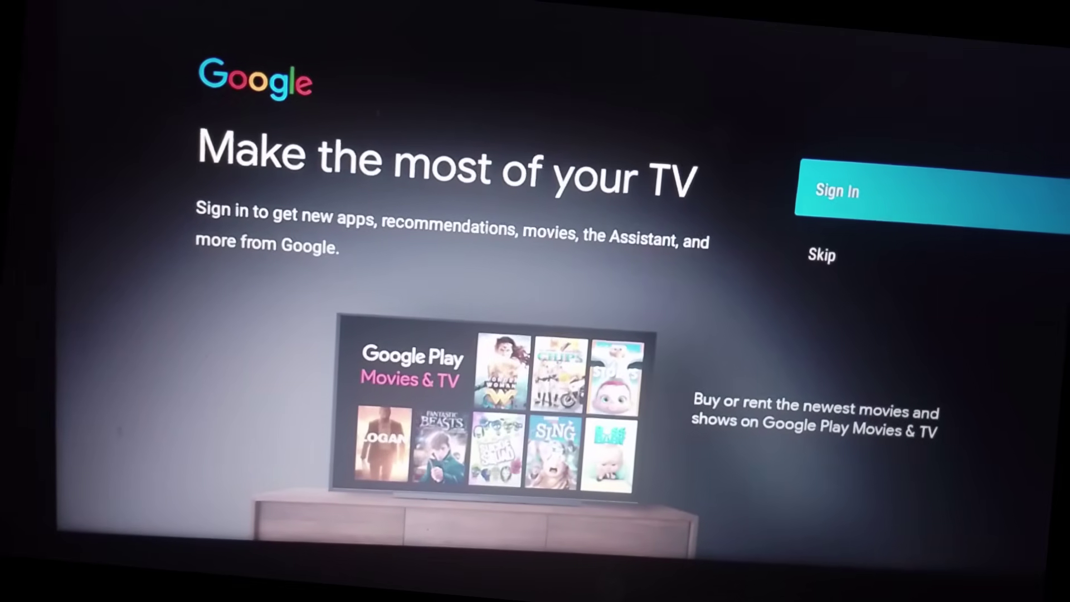
Choose Sign In on the 'Make the most of your TV' screen to reach the Google Account form.
{"action": "key", "text": "Return"}
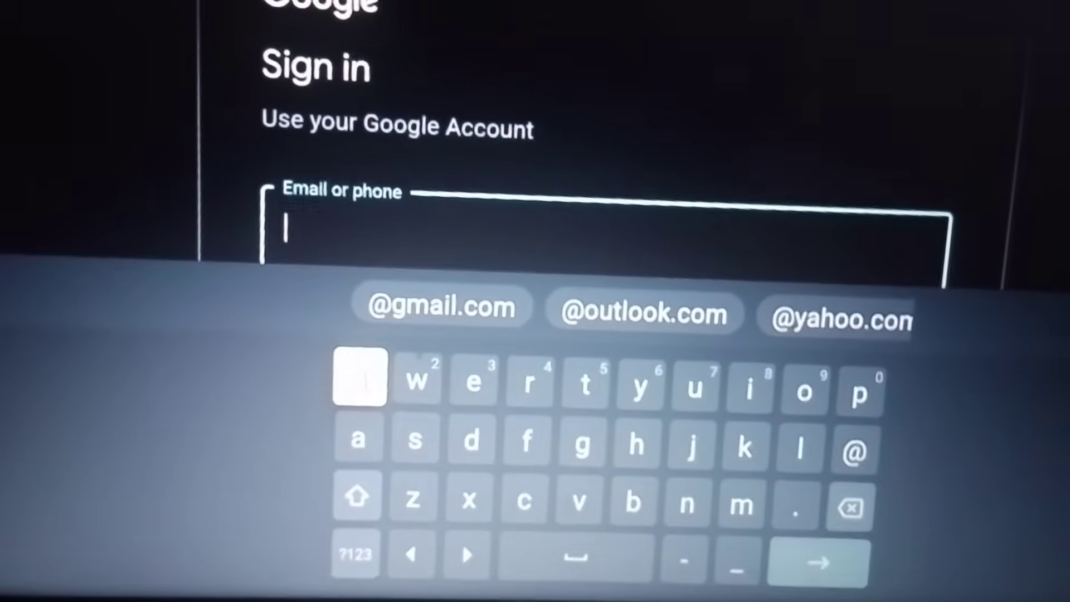